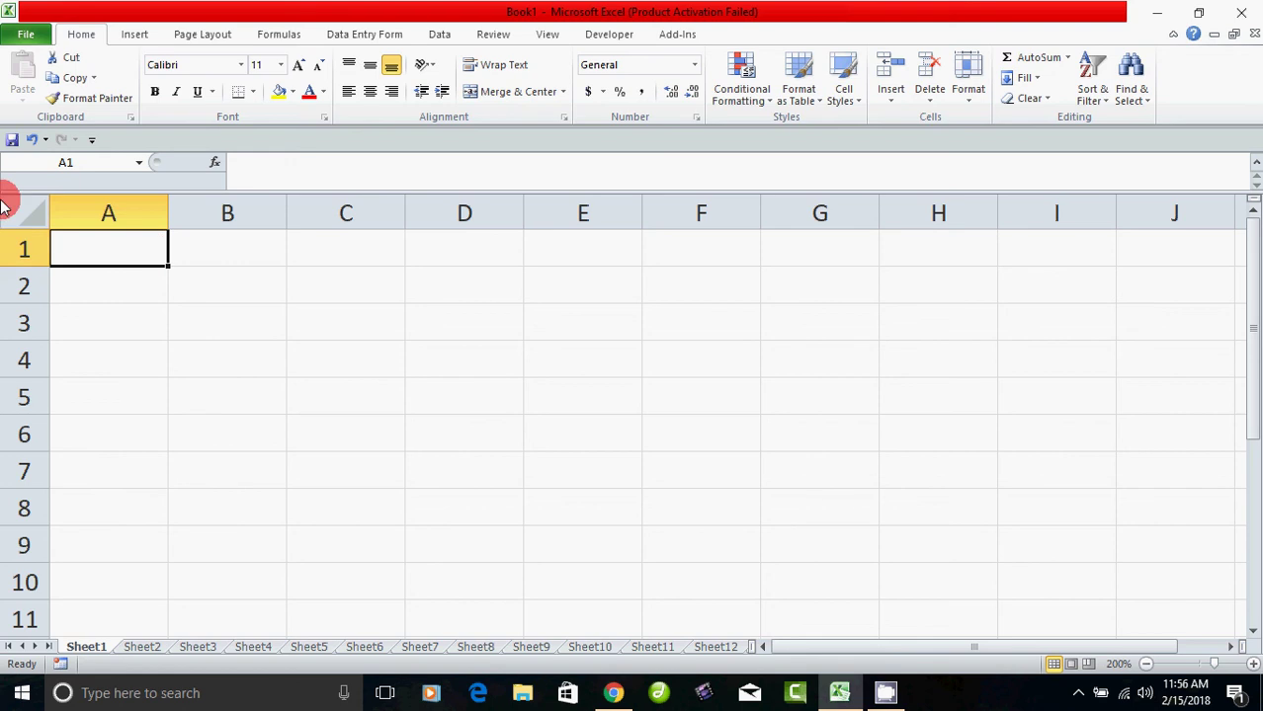
# Click through cells A1 to A4 on Sheet1
pyautogui.click(231, 499)
pyautogui.click(100, 255)
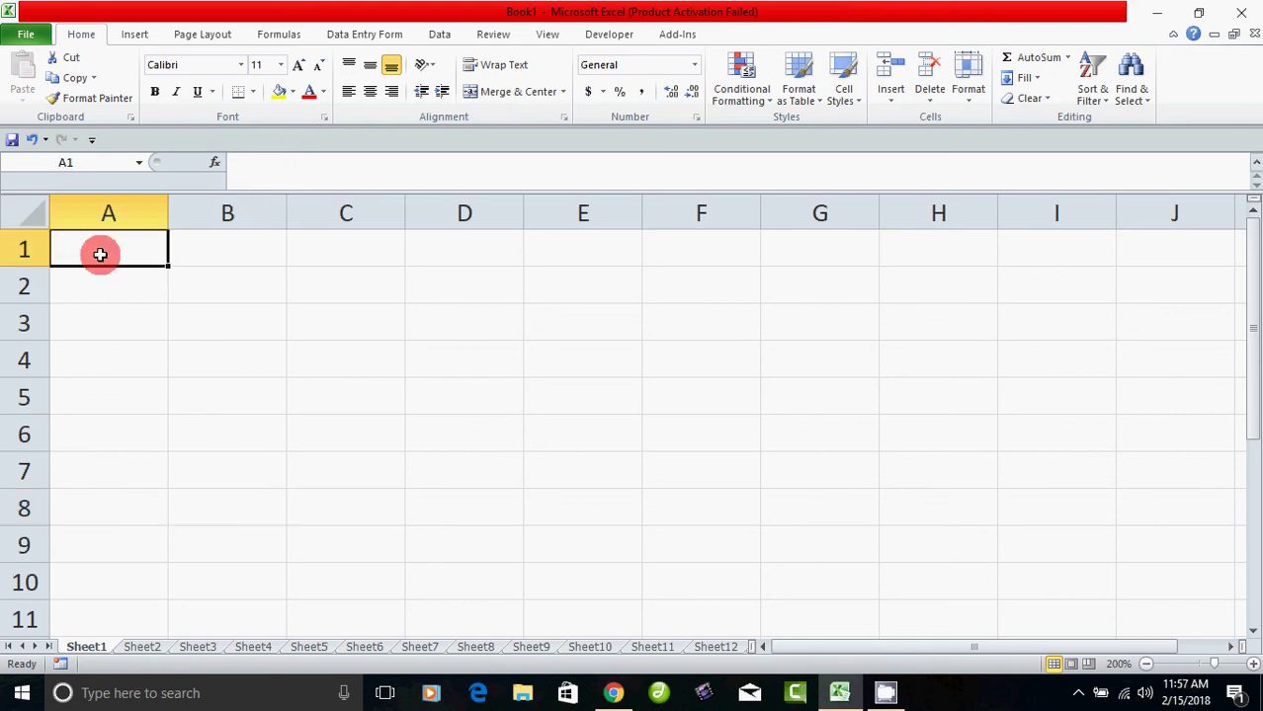
pyautogui.click(119, 359)
pyautogui.click(119, 249)
pyautogui.click(126, 321)
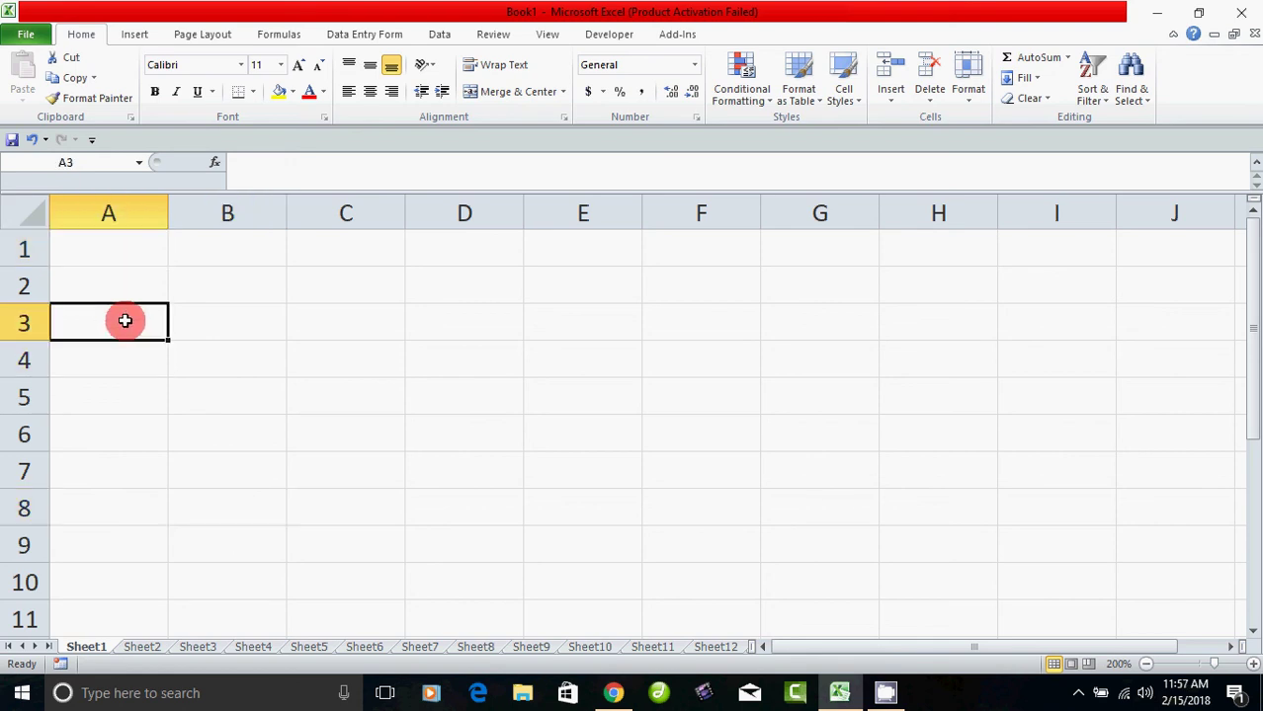
pyautogui.click(114, 238)
pyautogui.click(118, 351)
pyautogui.click(136, 258)
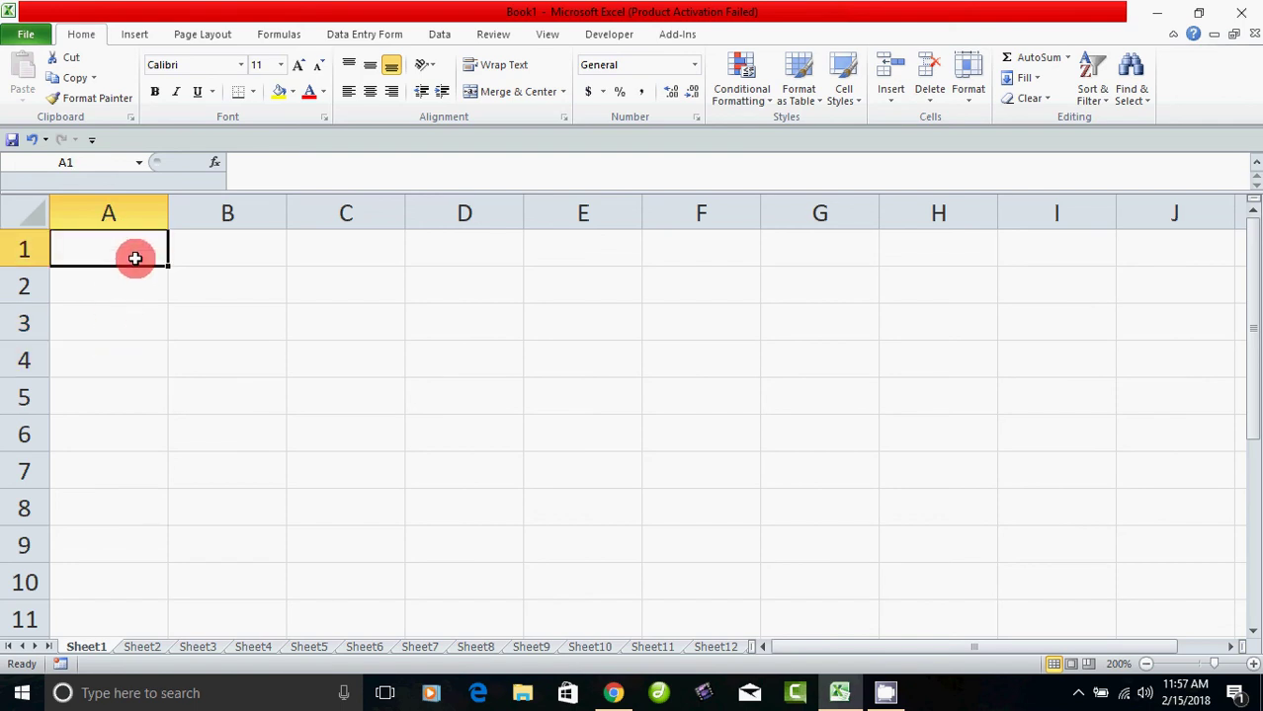
pyautogui.click(148, 314)
pyautogui.click(105, 282)
pyautogui.click(115, 248)
pyautogui.click(120, 280)
pyautogui.click(124, 248)
pyautogui.click(126, 294)
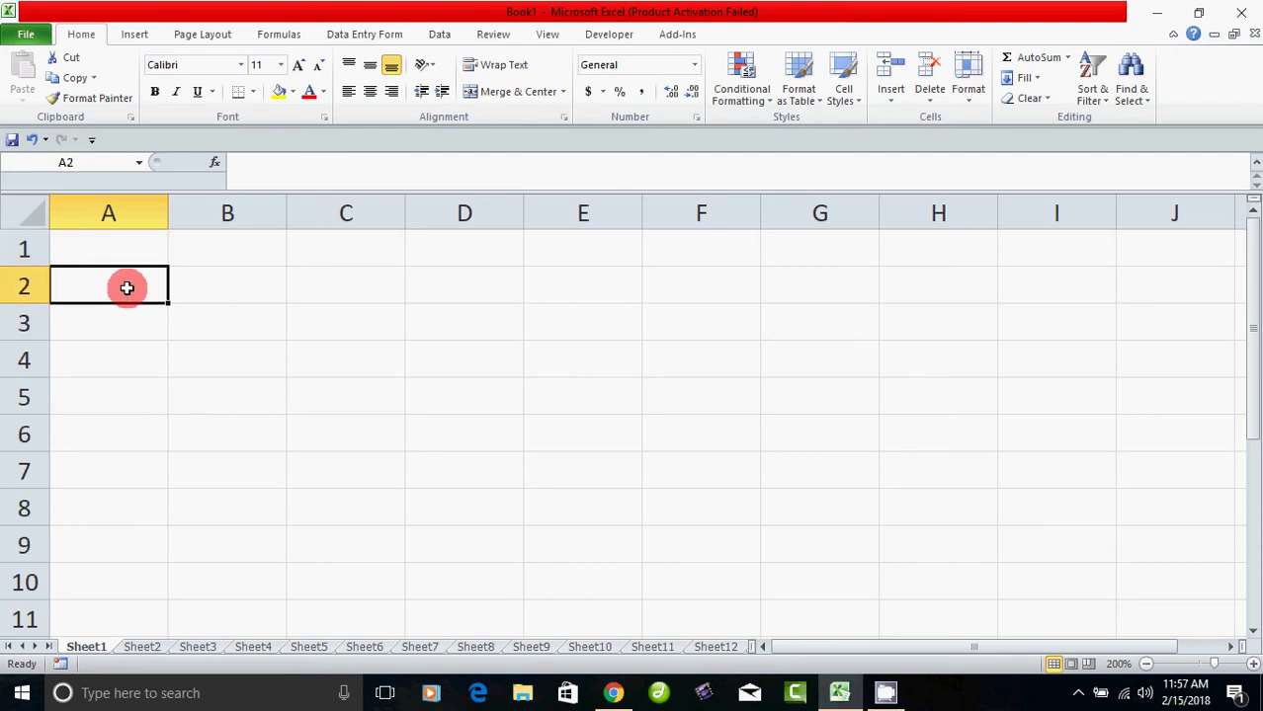
pyautogui.click(123, 259)
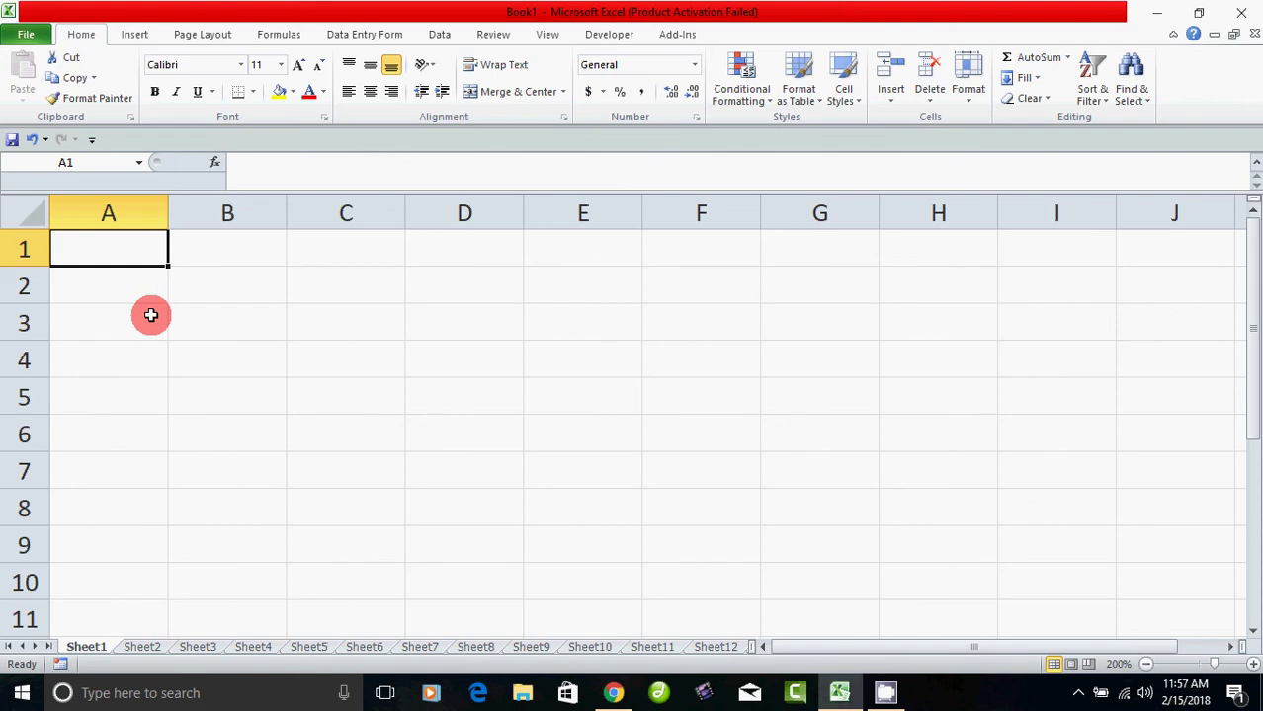
pyautogui.click(136, 364)
# Merge and center A1:E1 and enter WEBSITE as the header
pyautogui.moveTo(109, 257); pyautogui.dragTo(558, 253)
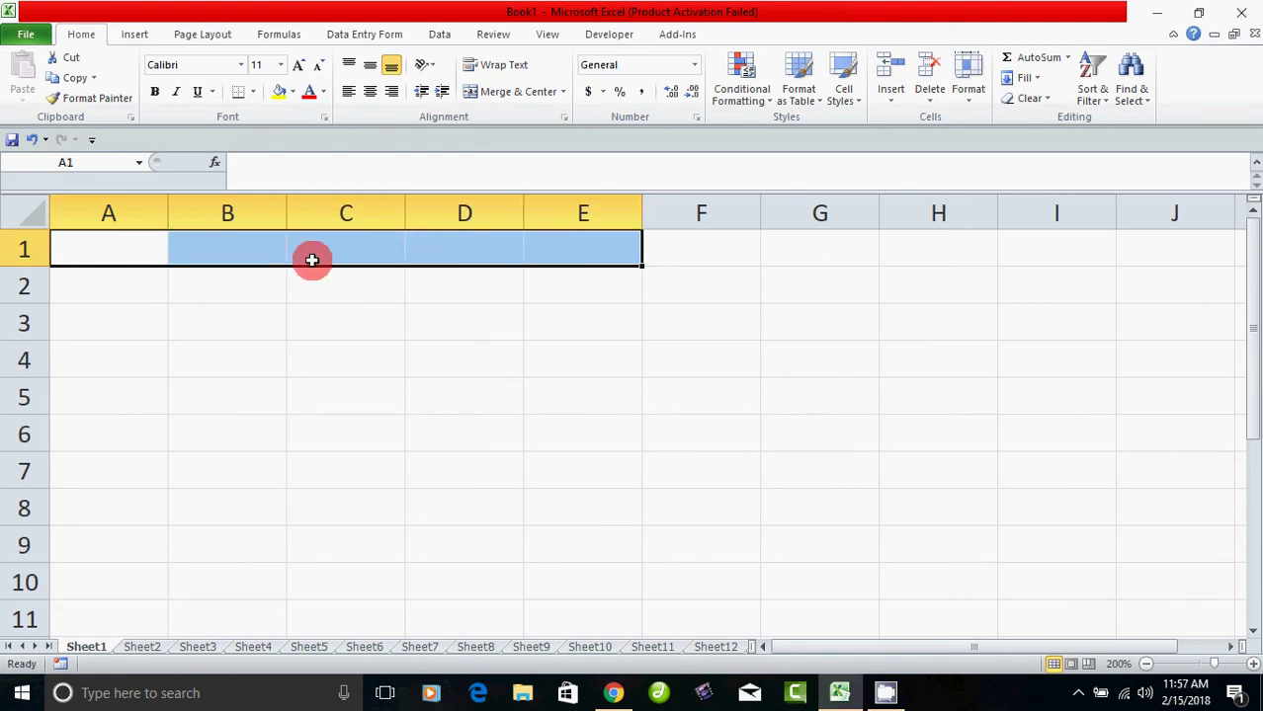
pyautogui.click(513, 92)
pyautogui.click(425, 333)
pyautogui.click(361, 247)
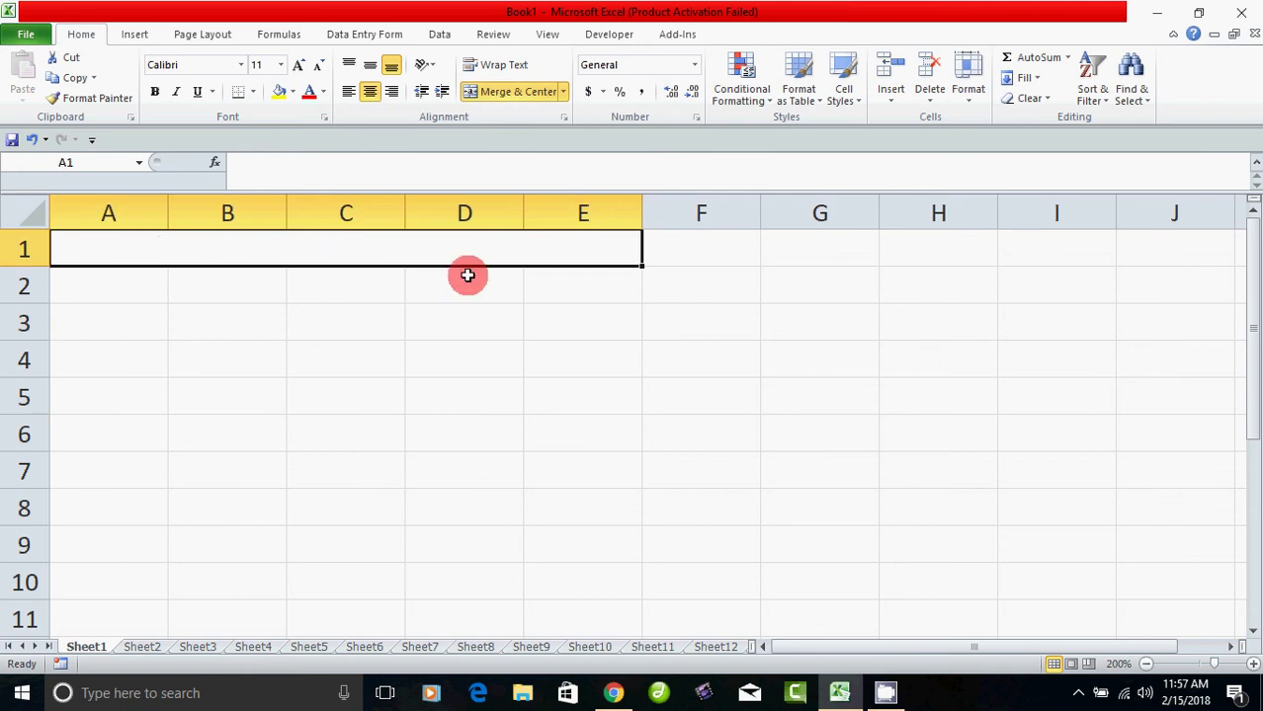
pyautogui.write('WEBSITE')
pyautogui.press('Return')
# Fill the WEBSITE header yellow and enlarge its text to 24 points
pyautogui.click(370, 250)
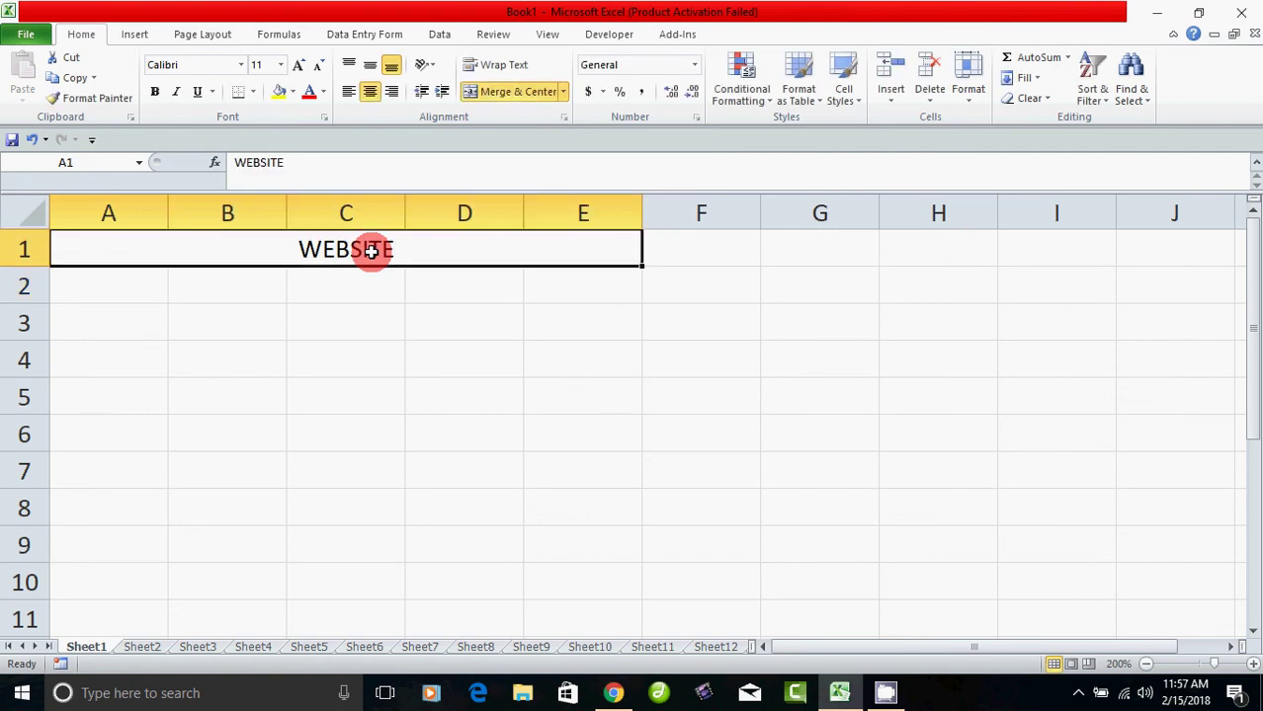
pyautogui.click(281, 98)
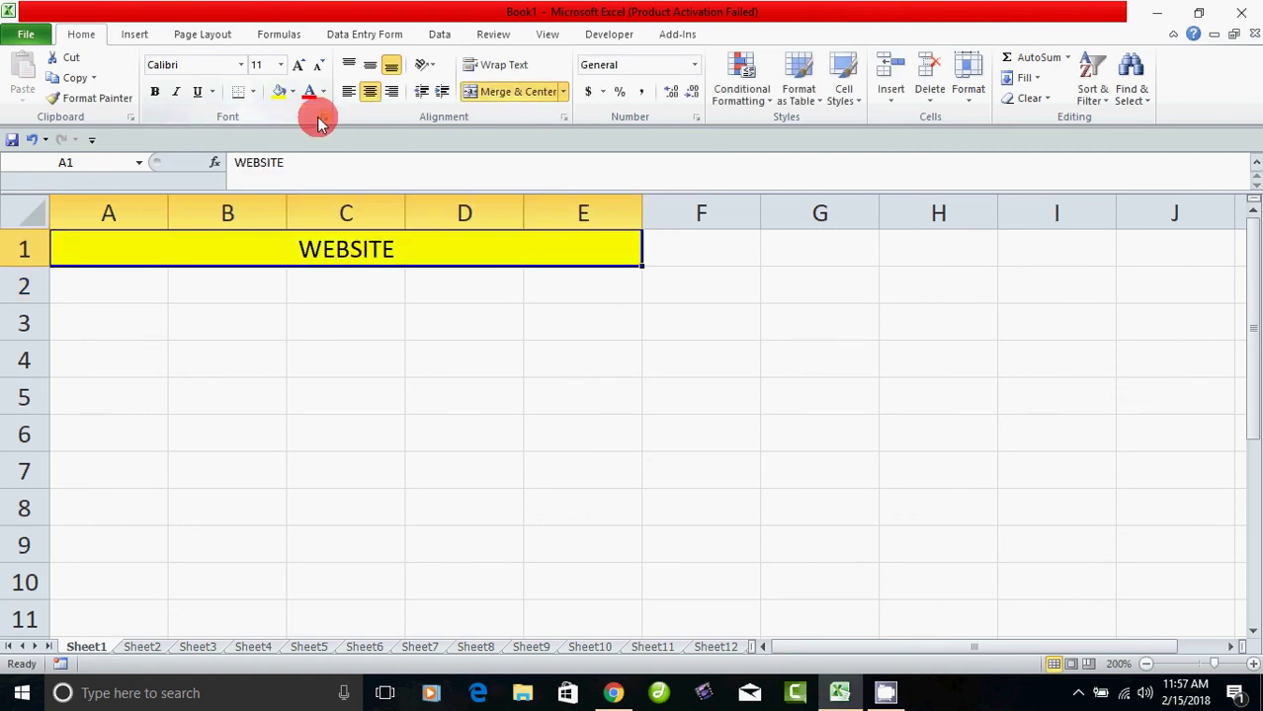
pyautogui.click(300, 66)
pyautogui.click(299, 66)
pyautogui.click(300, 66)
pyautogui.click(299, 66)
pyautogui.click(299, 66)
pyautogui.click(299, 67)
pyautogui.click(300, 66)
pyautogui.click(296, 509)
pyautogui.click(361, 294)
pyautogui.moveTo(130, 343); pyautogui.dragTo(123, 538)
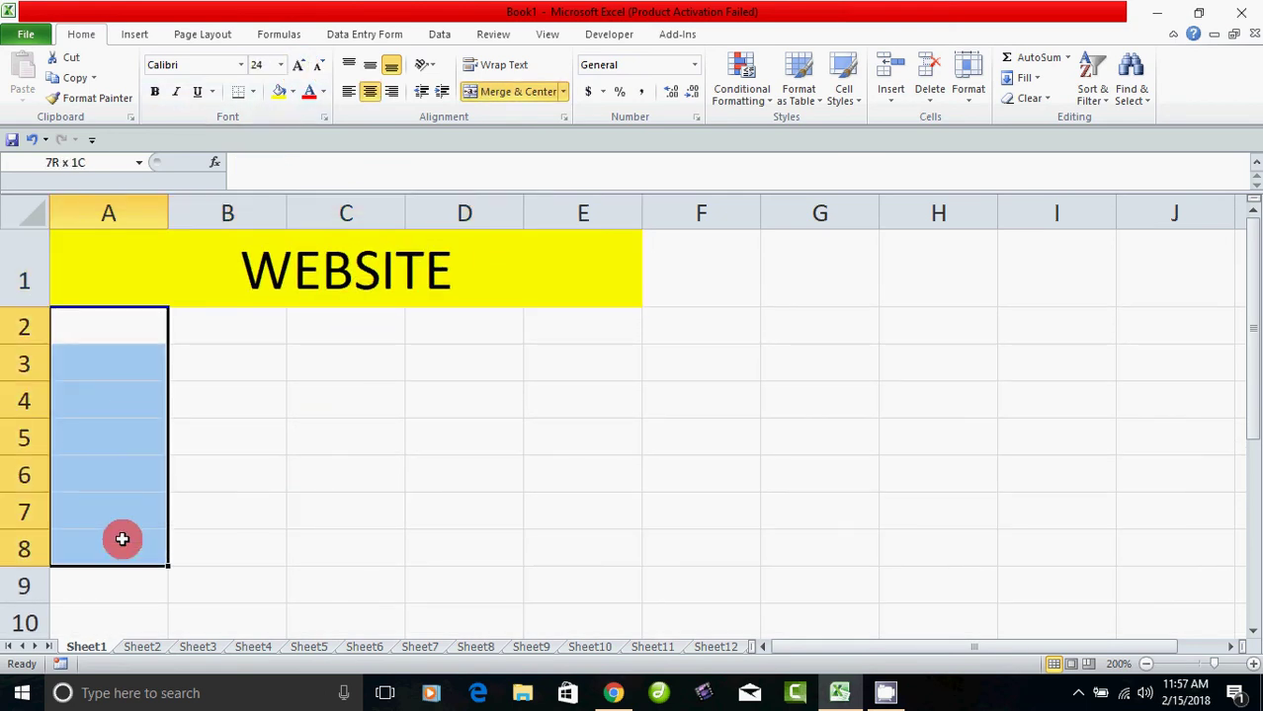
pyautogui.click(125, 400)
pyautogui.click(114, 354)
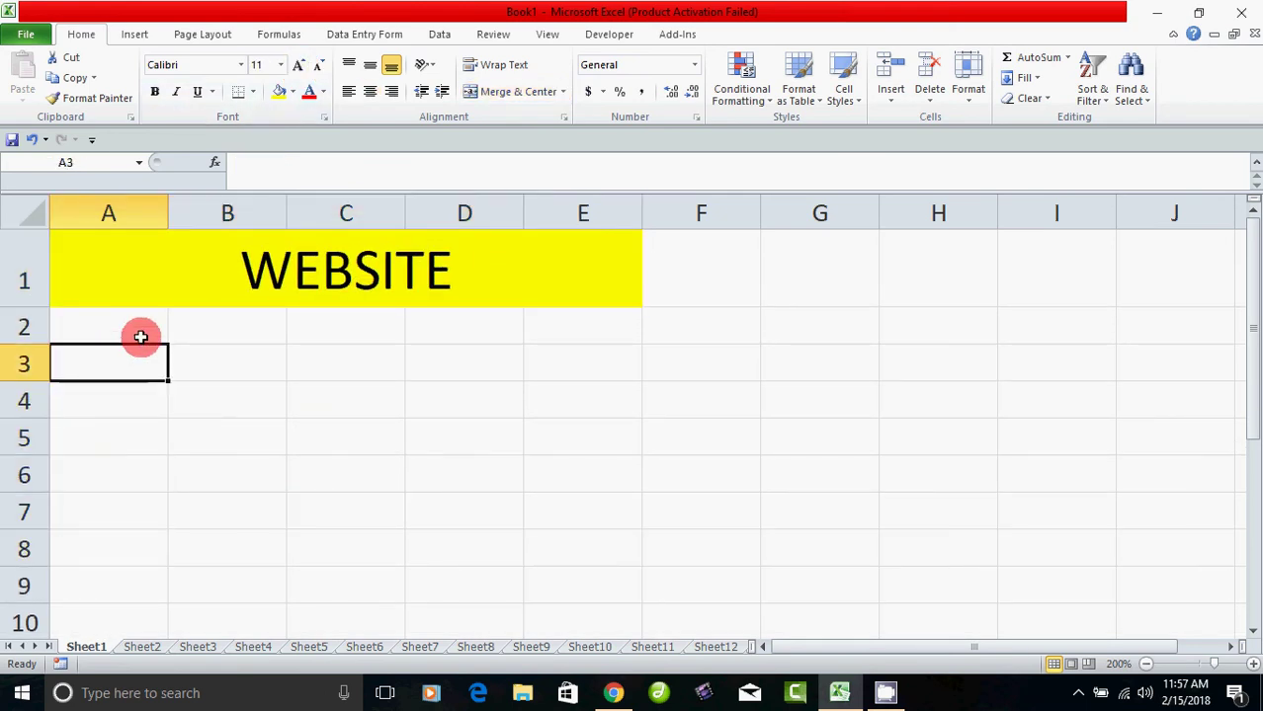
pyautogui.click(135, 320)
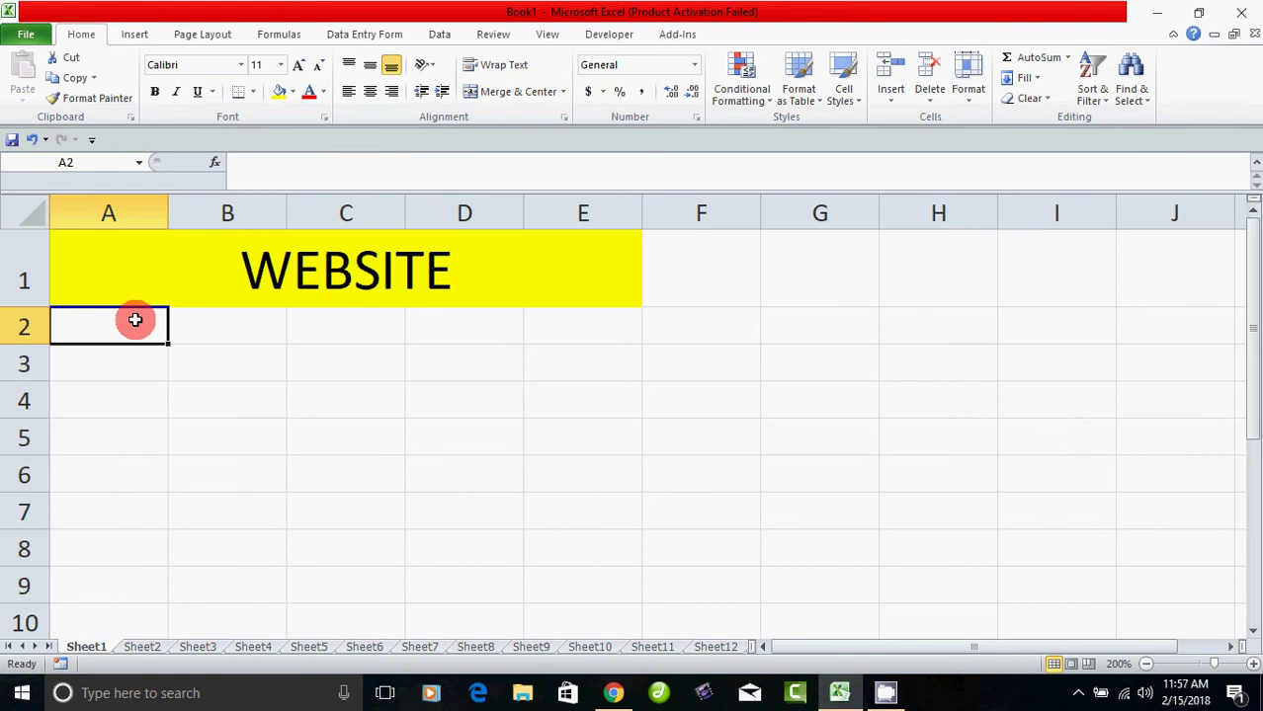
pyautogui.click(414, 418)
pyautogui.click(405, 287)
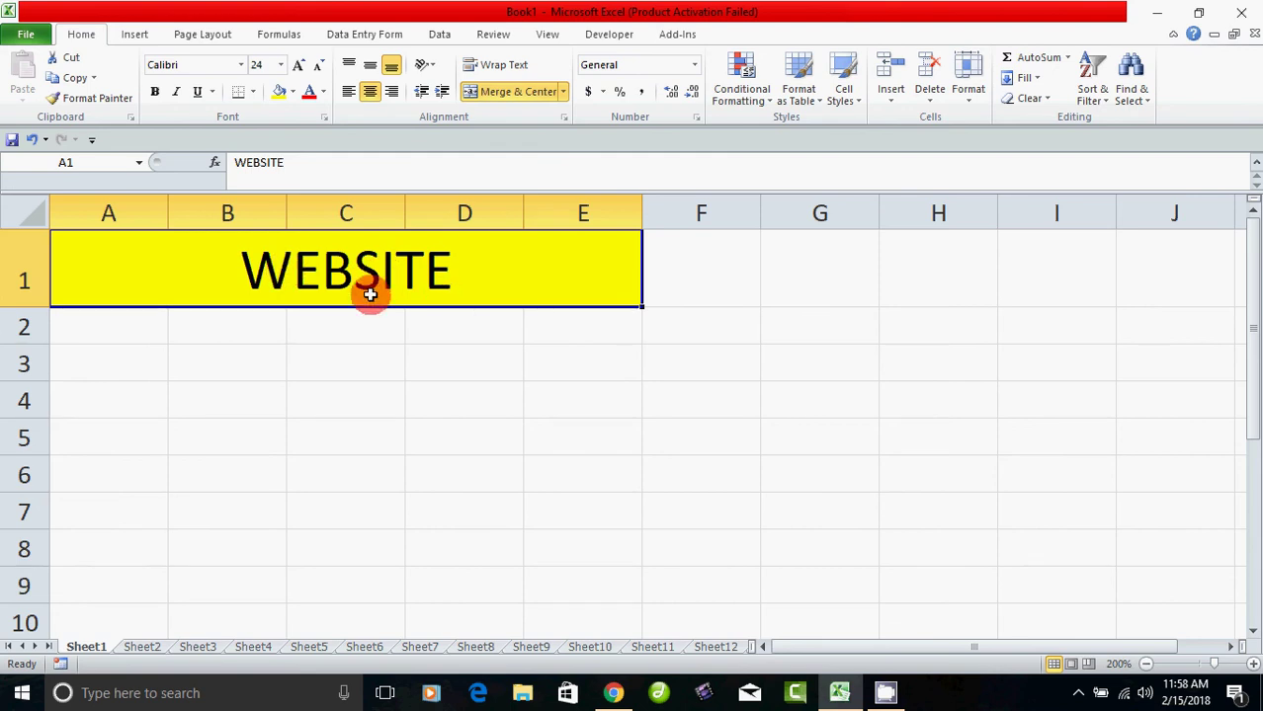
pyautogui.click(354, 366)
pyautogui.click(113, 346)
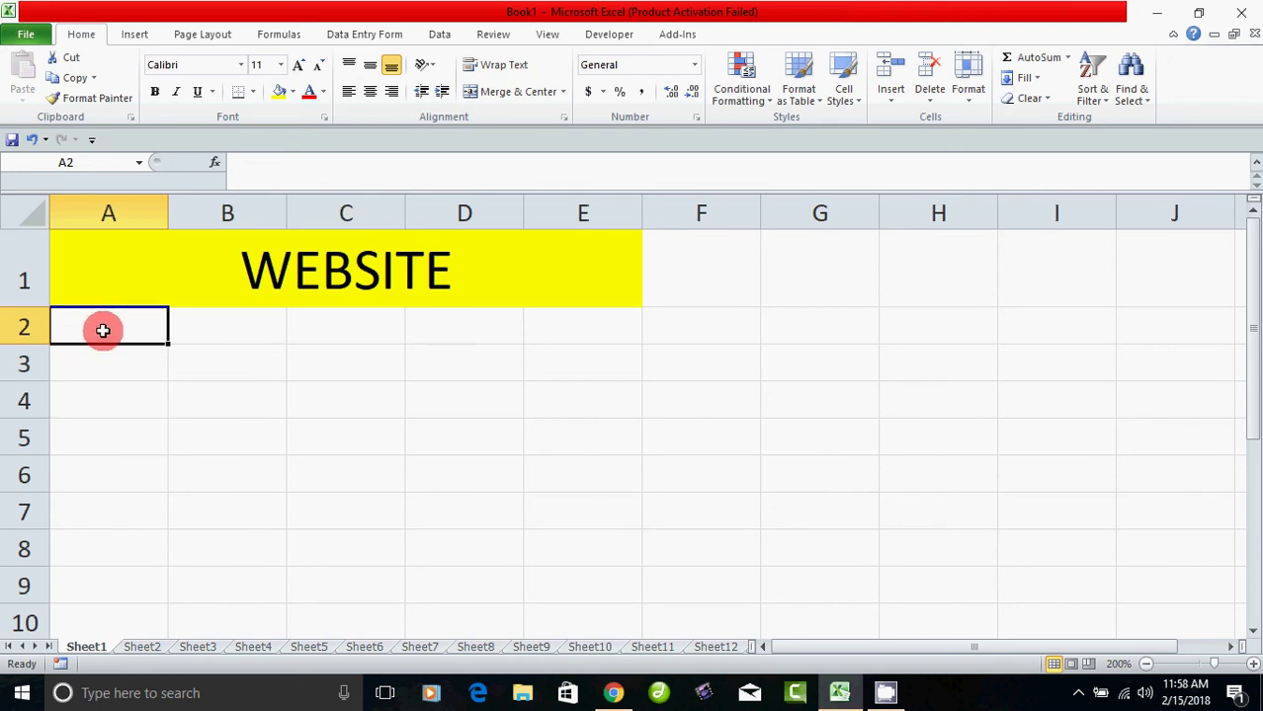
# Enter GOOGLE, YOUTUBE, FACEBOOK and TWITTER in A2:A5, then select those four cells
pyautogui.write('GOOGLE')
pyautogui.press('Return')
pyautogui.write('YOUTUBE')
pyautogui.press('Return')
pyautogui.write('FACEBOOK')
pyautogui.press('Return')
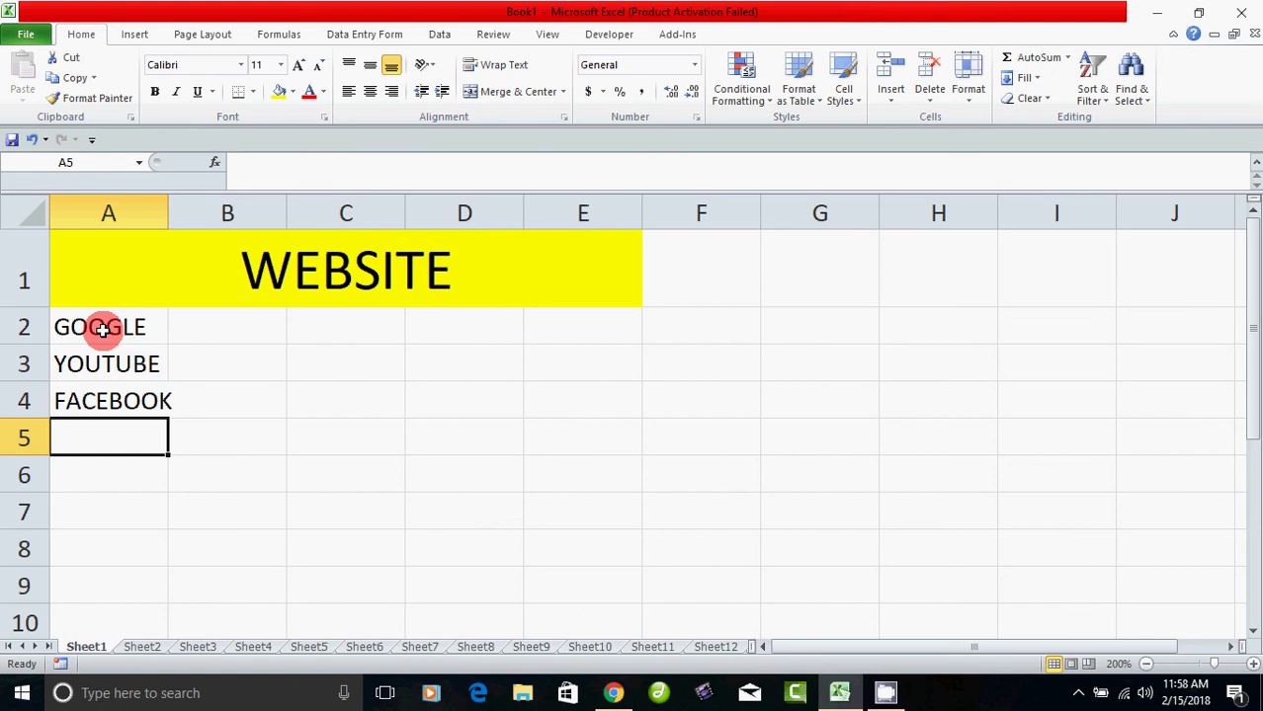
pyautogui.write('TW')
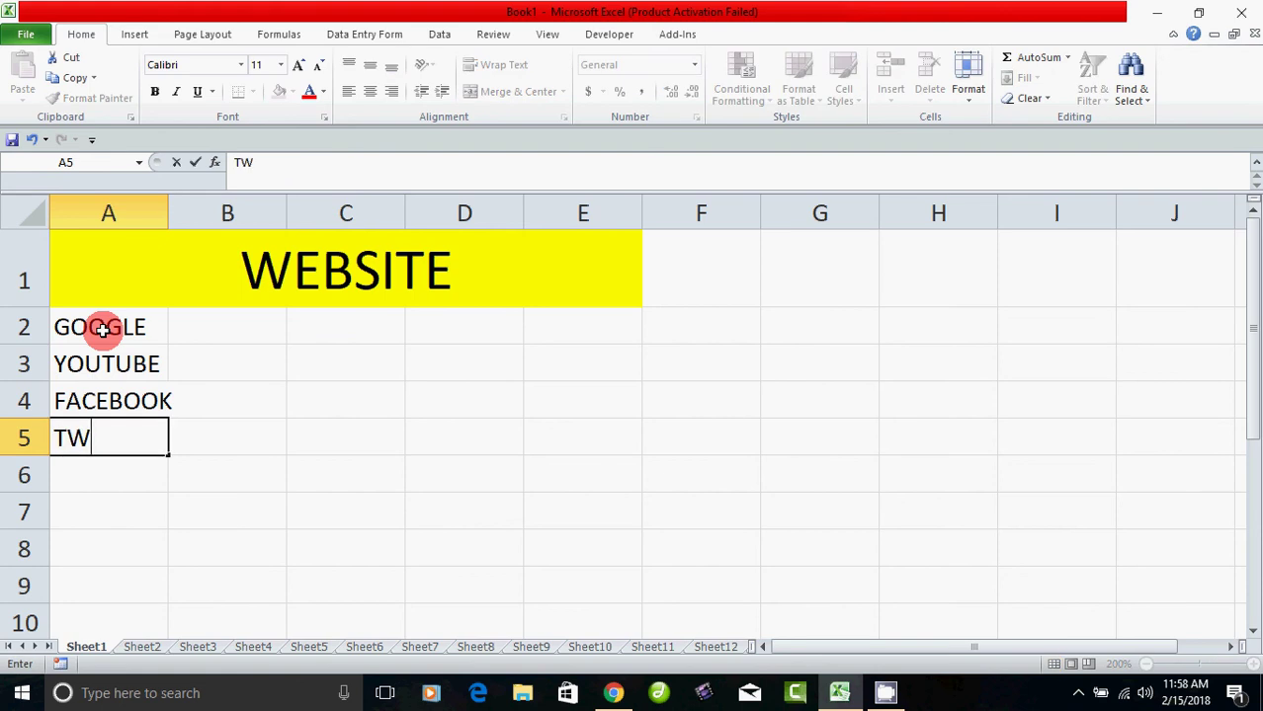
pyautogui.write('ITTER')
pyautogui.press('Return')
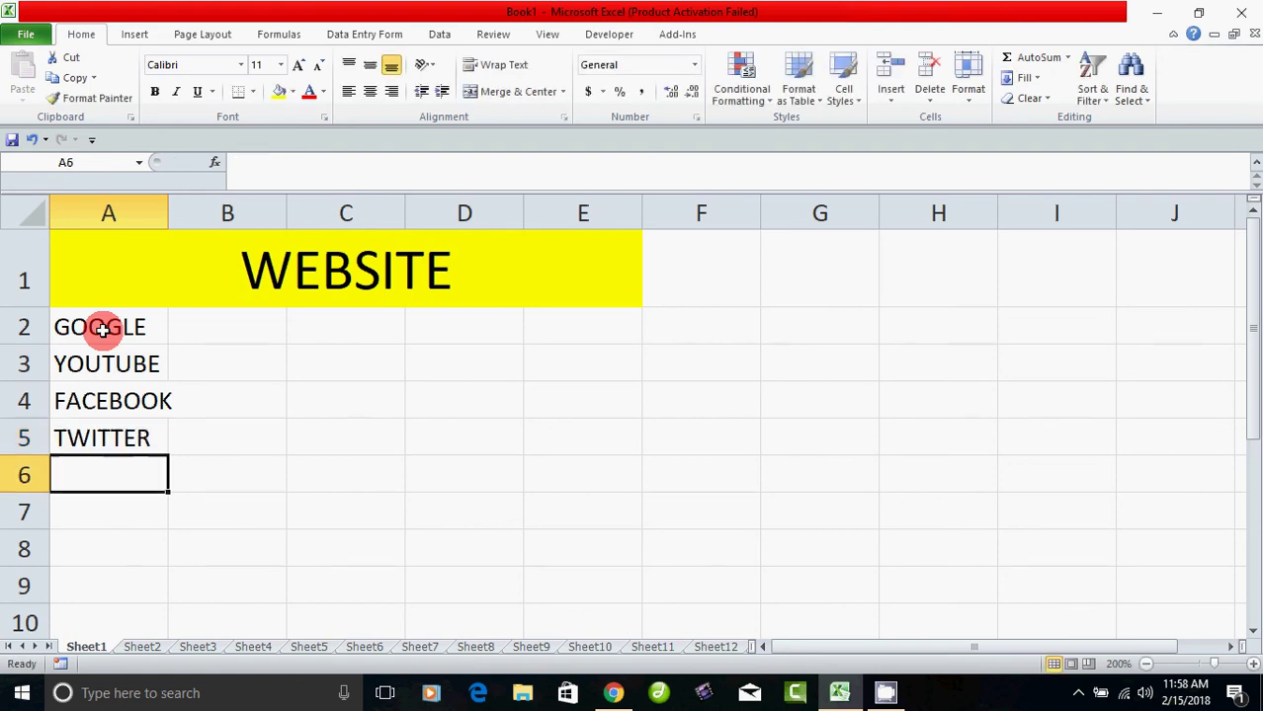
pyautogui.moveTo(103, 329); pyautogui.dragTo(115, 425)
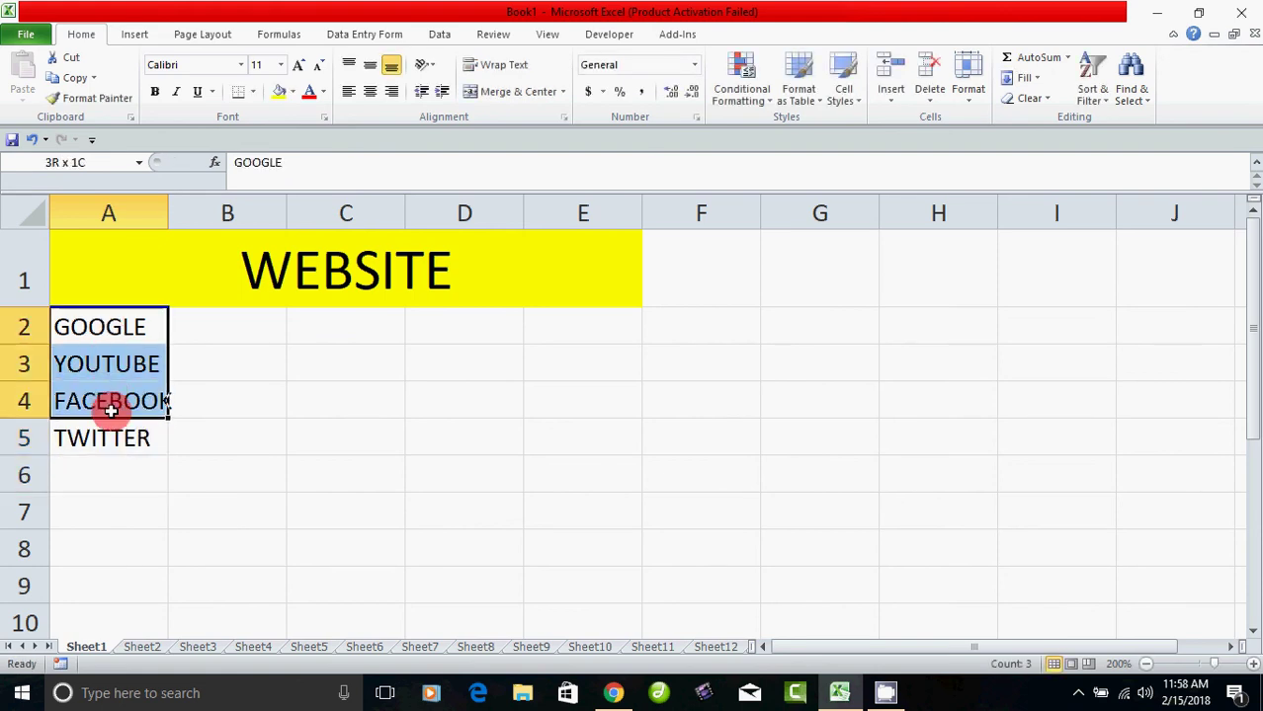
# Color the site names in A2:A5 red
pyautogui.click(129, 511)
pyautogui.click(129, 336)
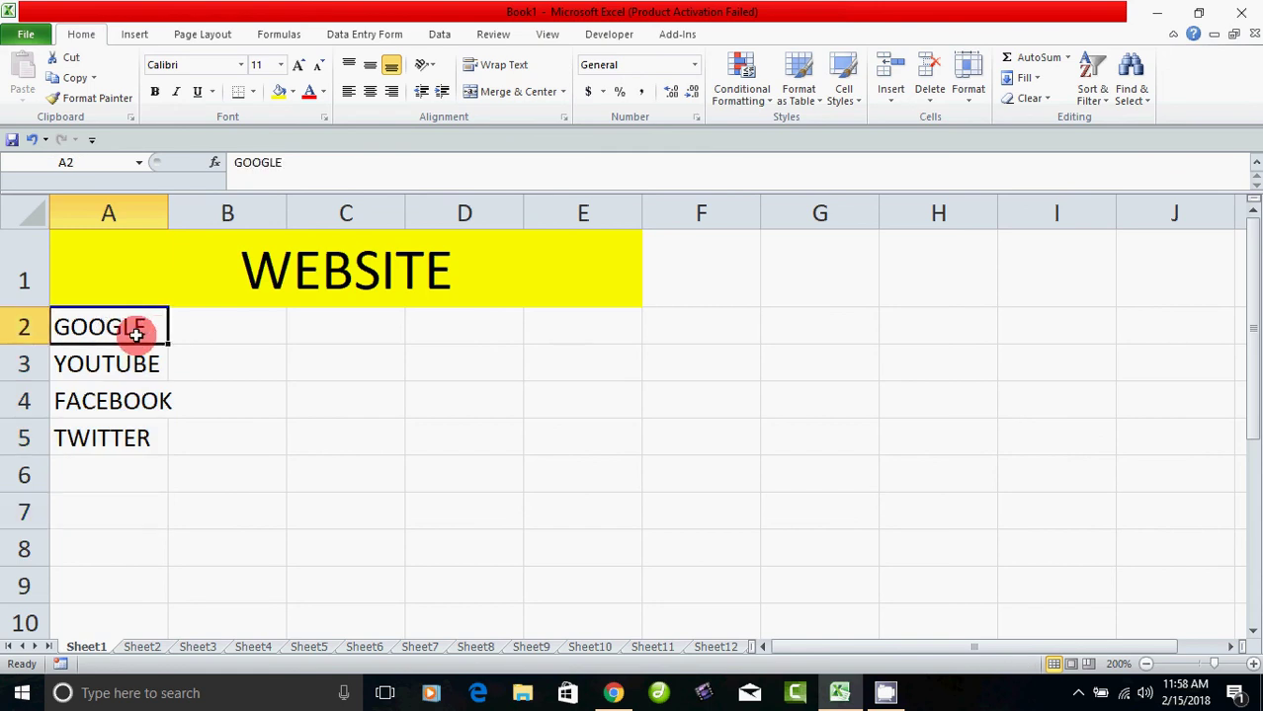
pyautogui.click(145, 362)
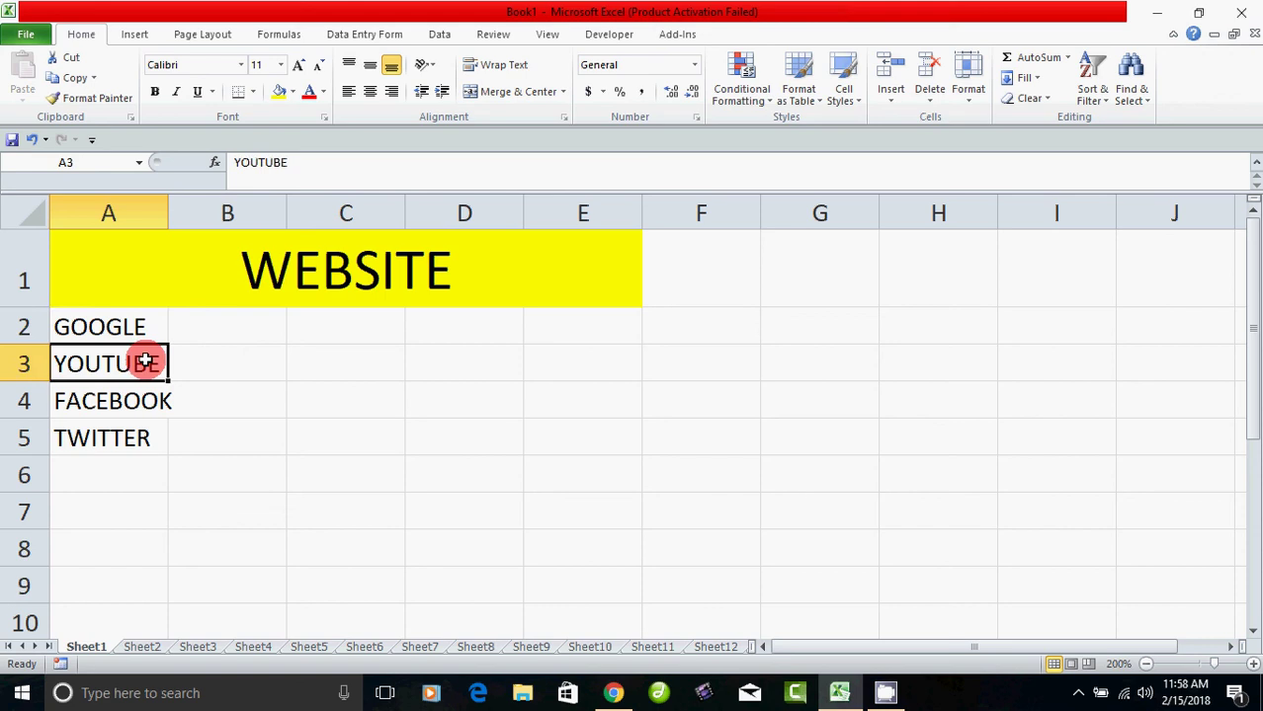
pyautogui.click(145, 405)
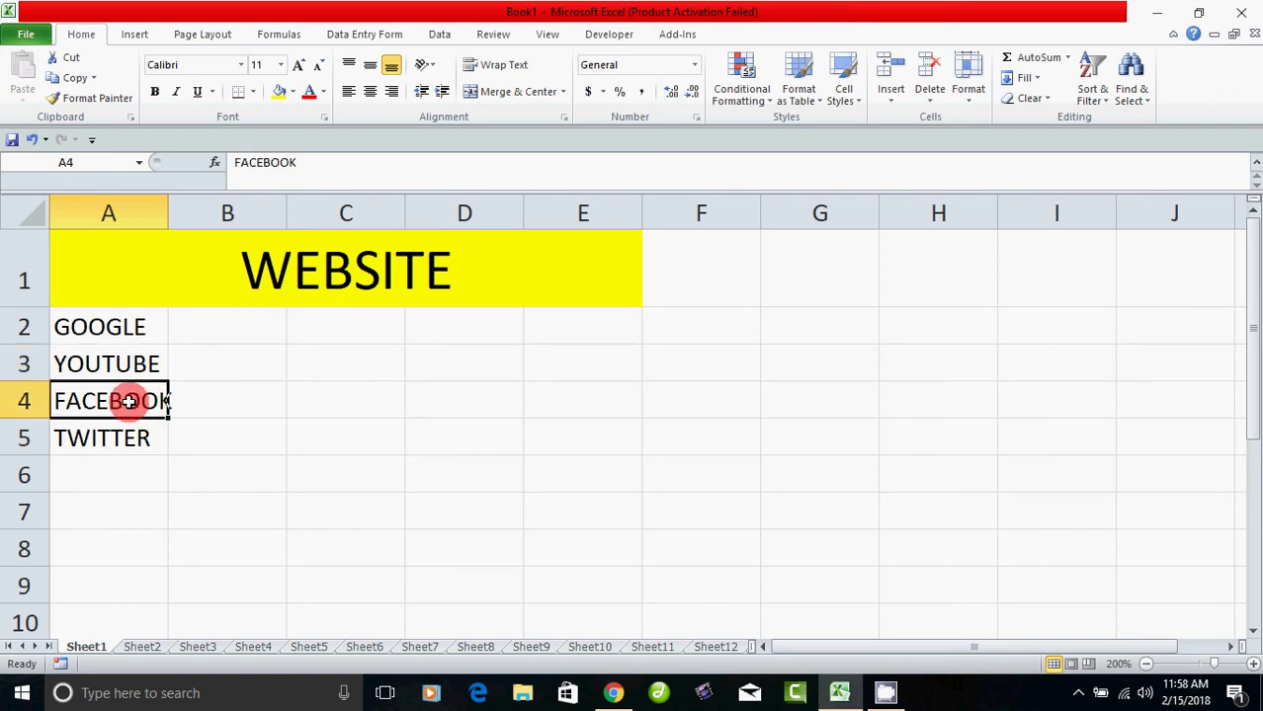
pyautogui.click(115, 443)
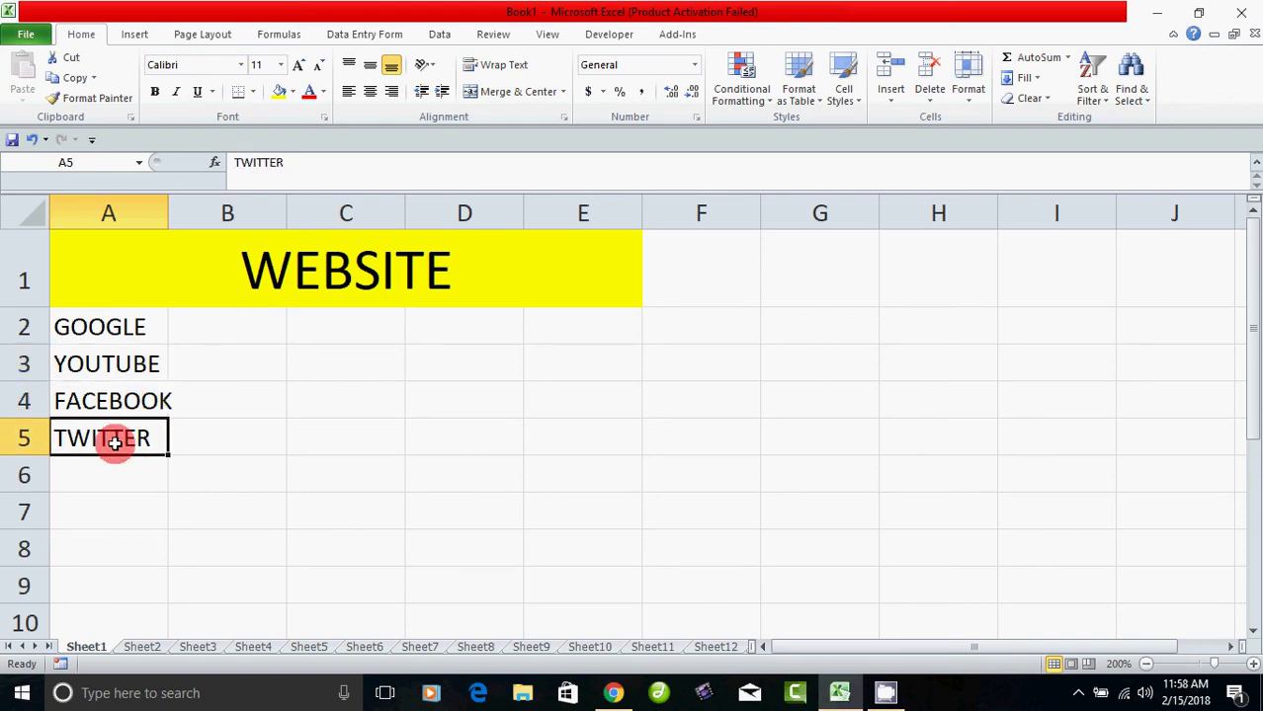
pyautogui.moveTo(135, 331); pyautogui.dragTo(139, 433)
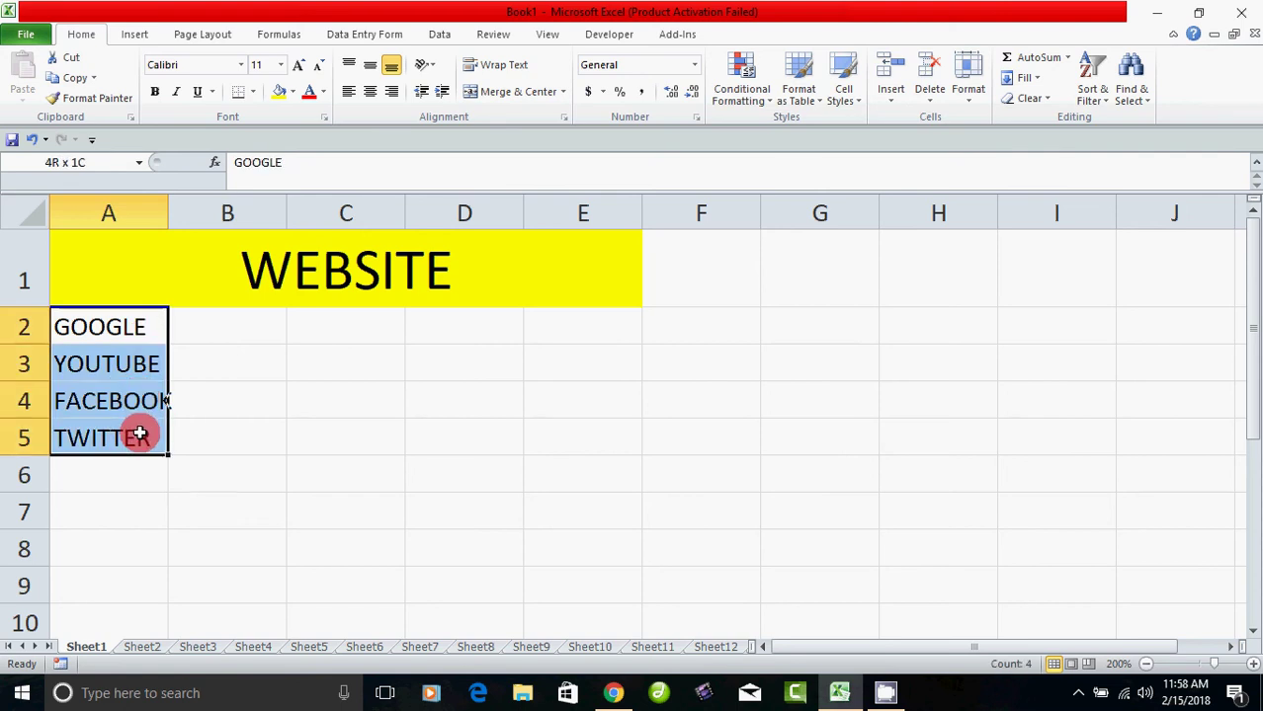
pyautogui.click(310, 95)
pyautogui.click(234, 482)
# Widen column A so FACEBOOK fits fully
pyautogui.click(110, 326)
pyautogui.moveTo(168, 210); pyautogui.dragTo(201, 212)
pyautogui.click(196, 466)
pyautogui.click(132, 325)
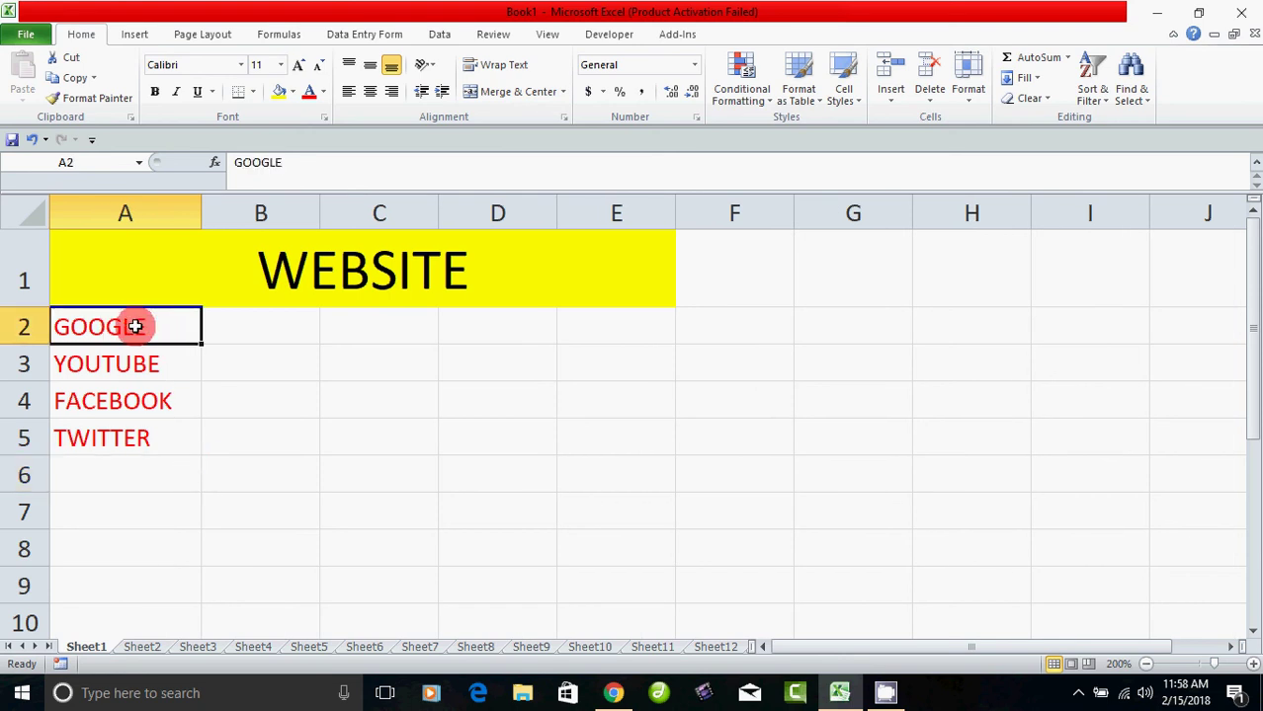
# Show the right-click context menu for the GOOGLE cell A2
pyautogui.rightClick(135, 326)
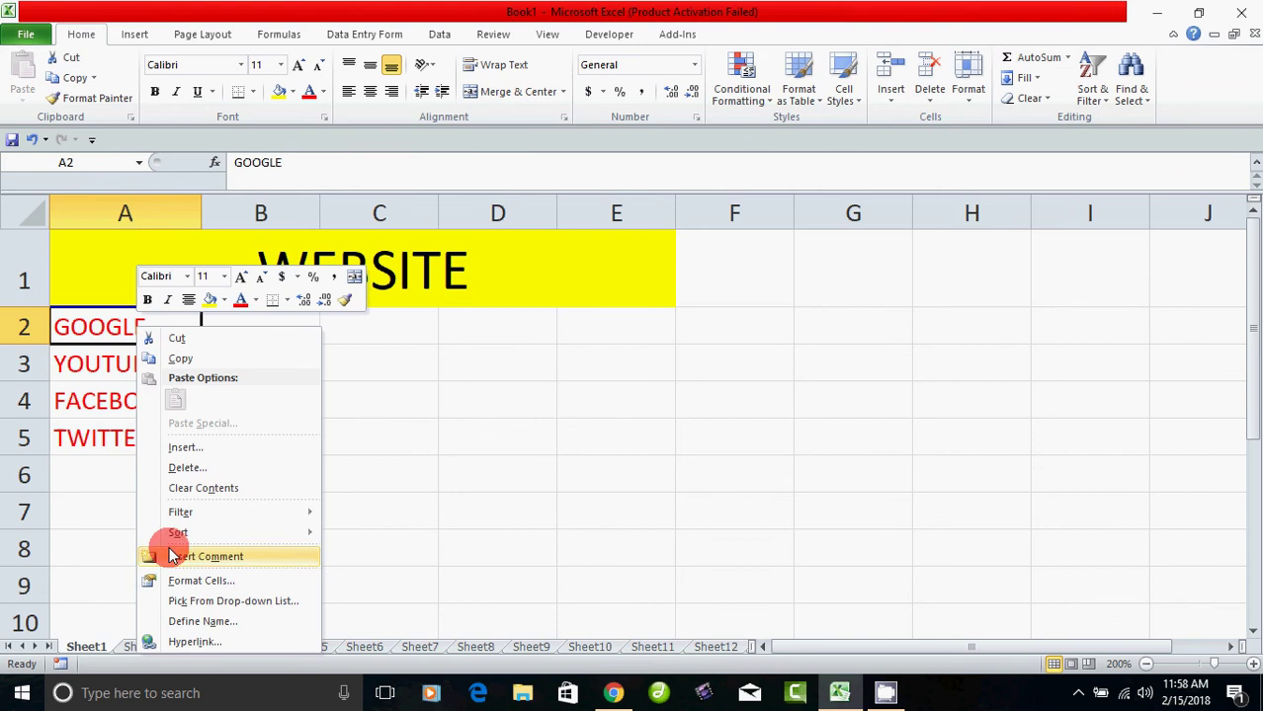
pyautogui.press('Escape')
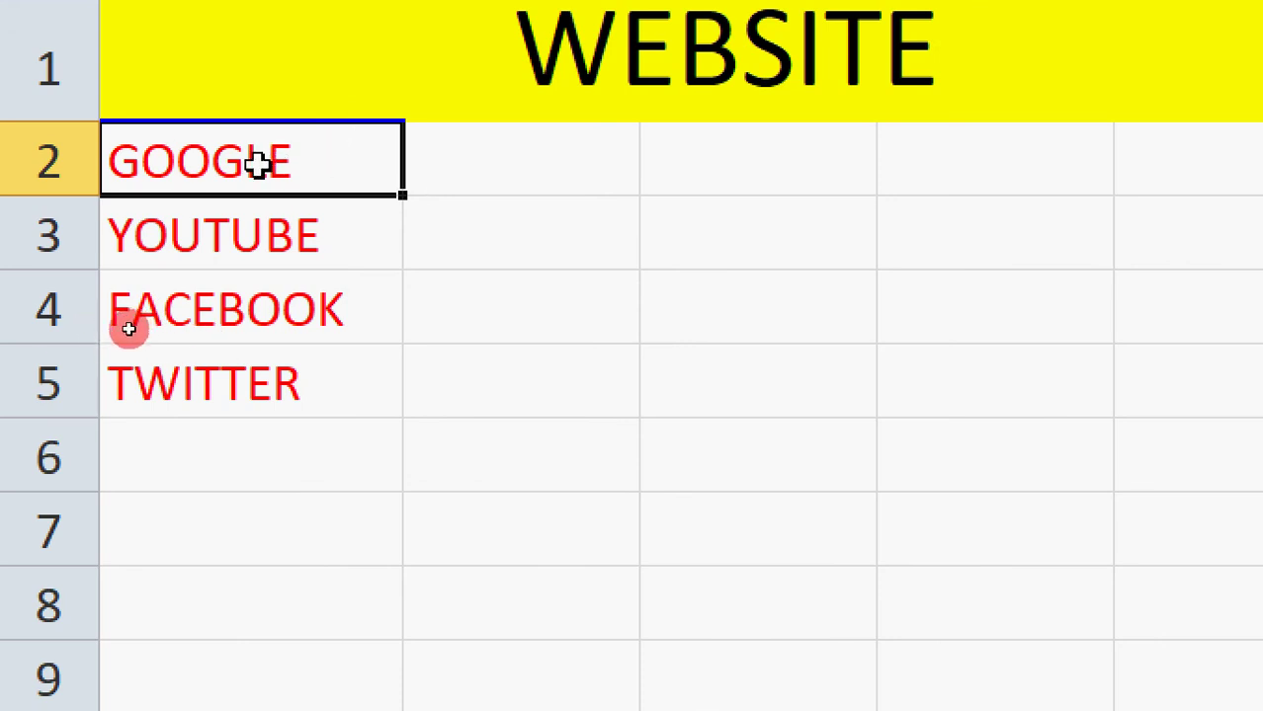
pyautogui.rightClick(263, 172)
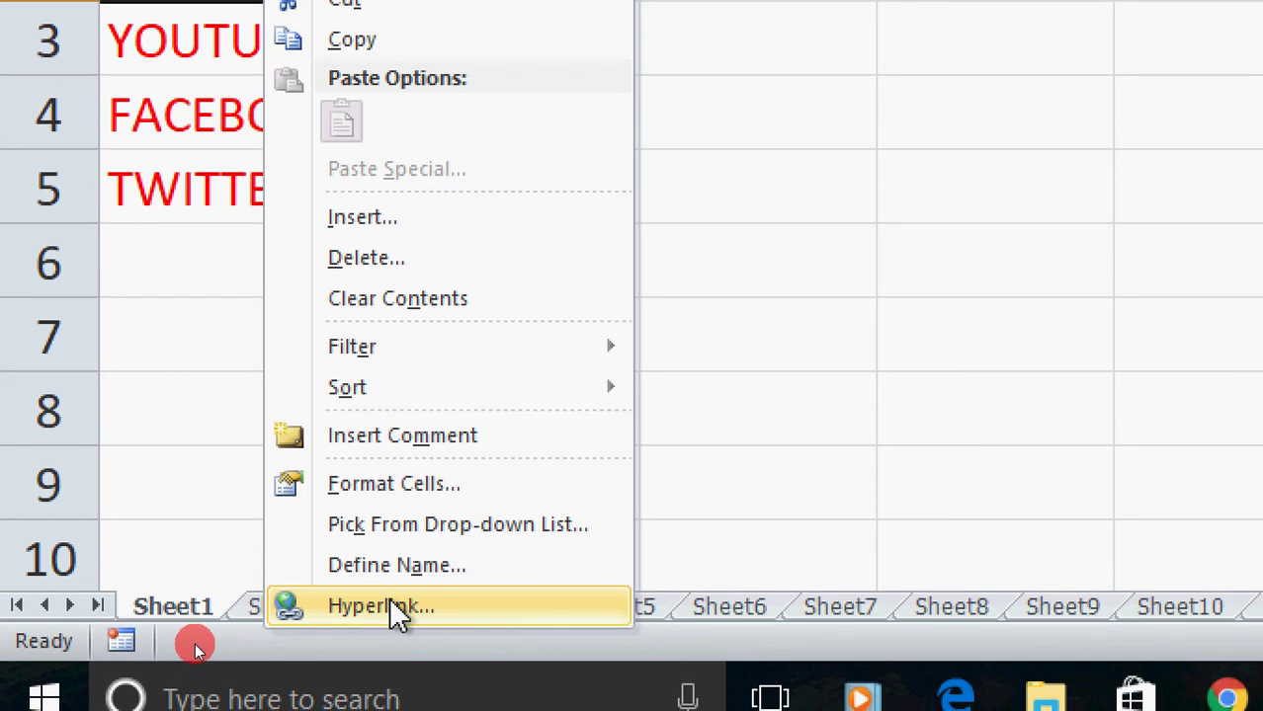
pyautogui.click(391, 607)
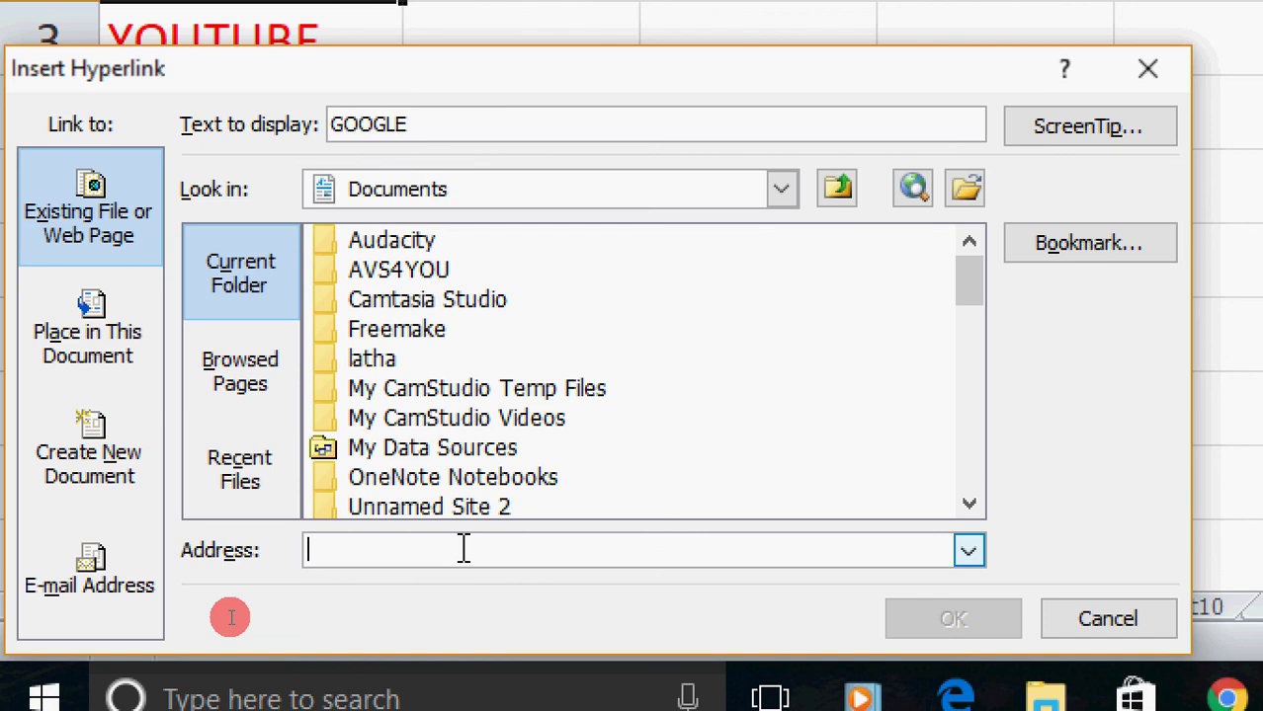
pyautogui.write('ww.GOOGLE.COM')
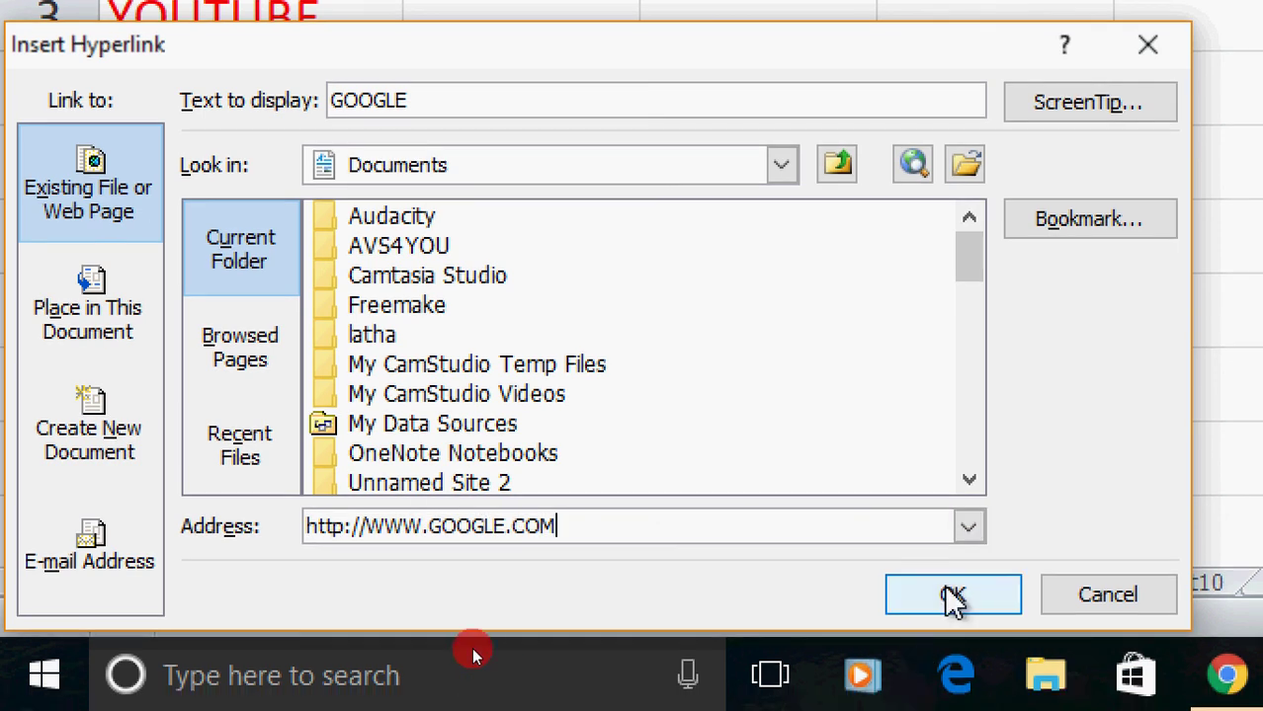
pyautogui.click(950, 603)
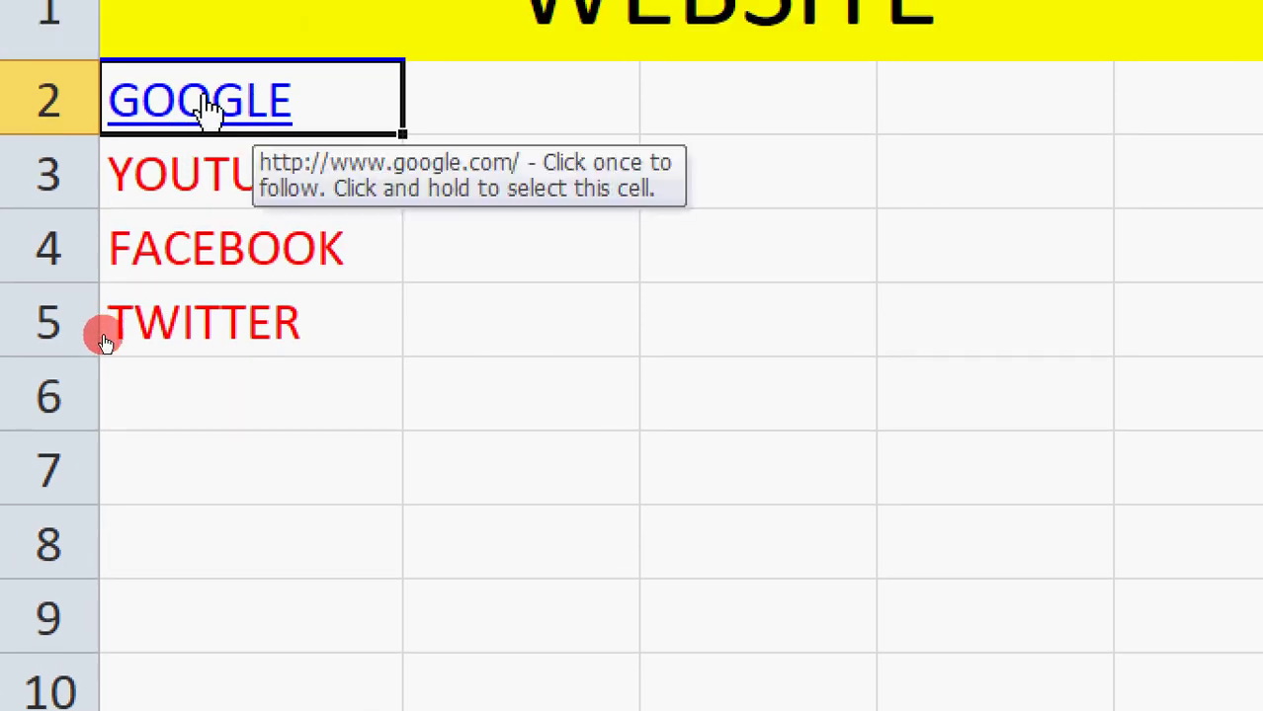
pyautogui.click(203, 184)
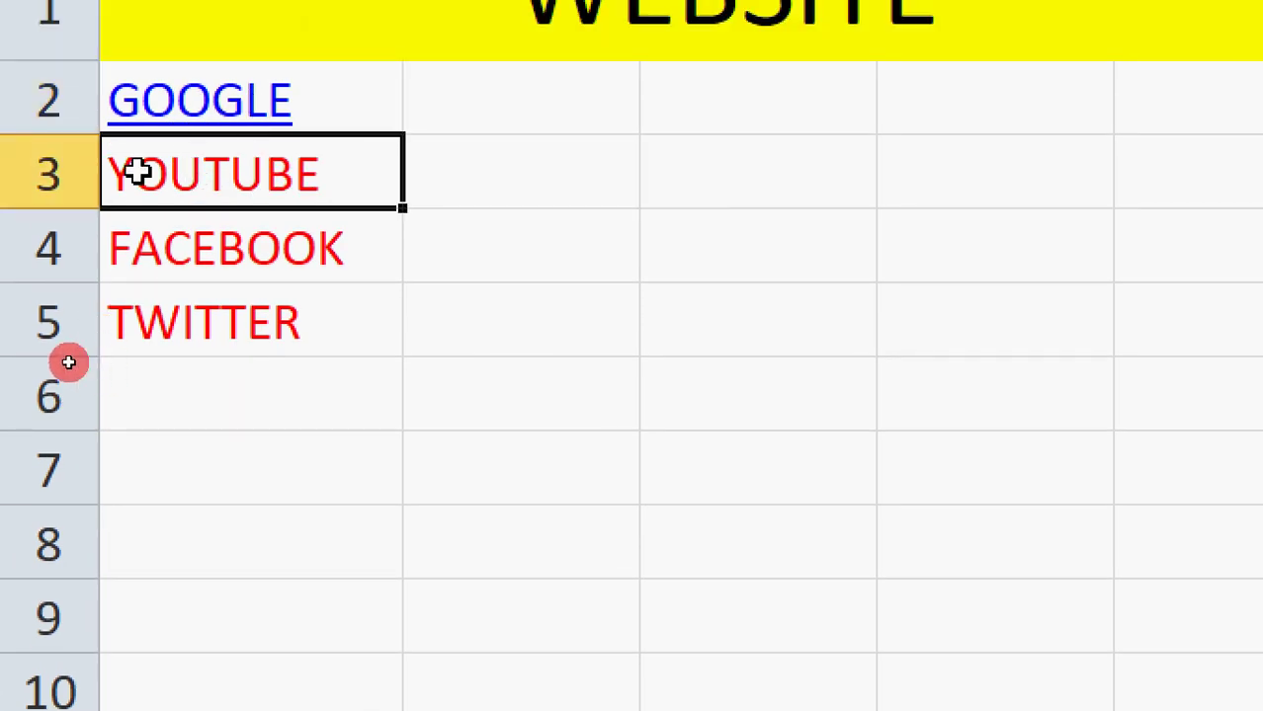
pyautogui.rightClick(259, 194)
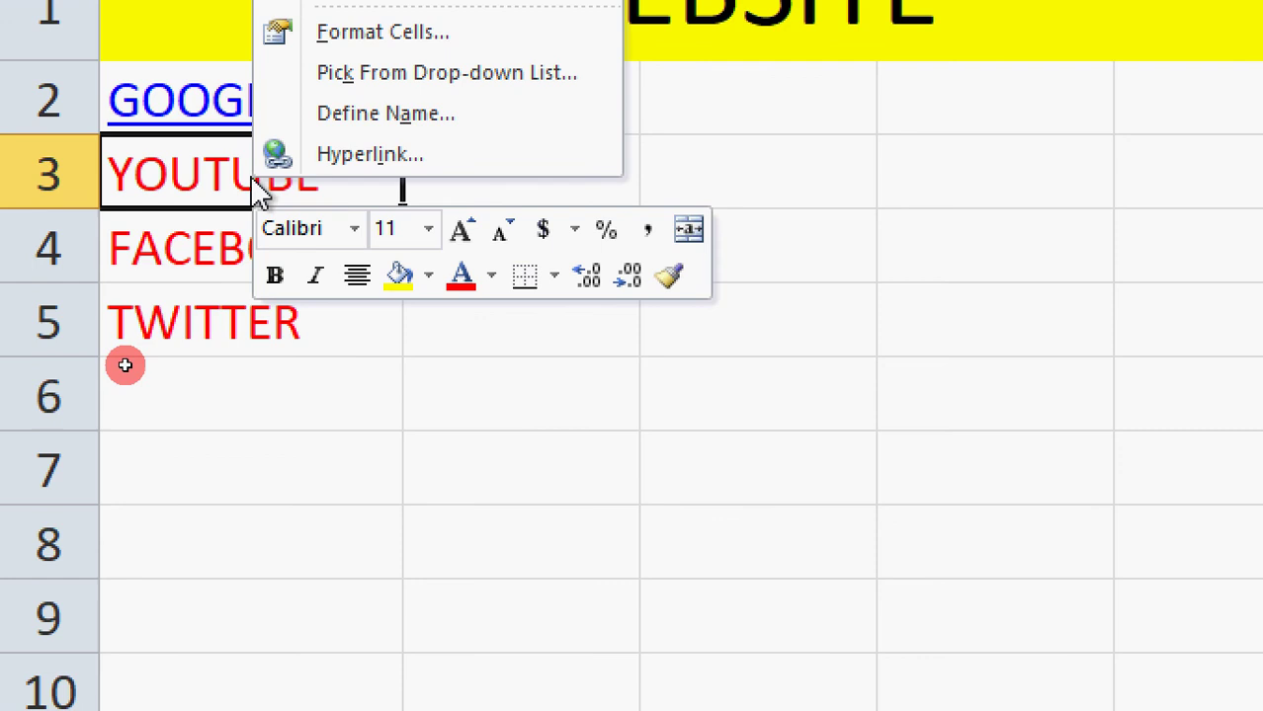
pyautogui.click(371, 158)
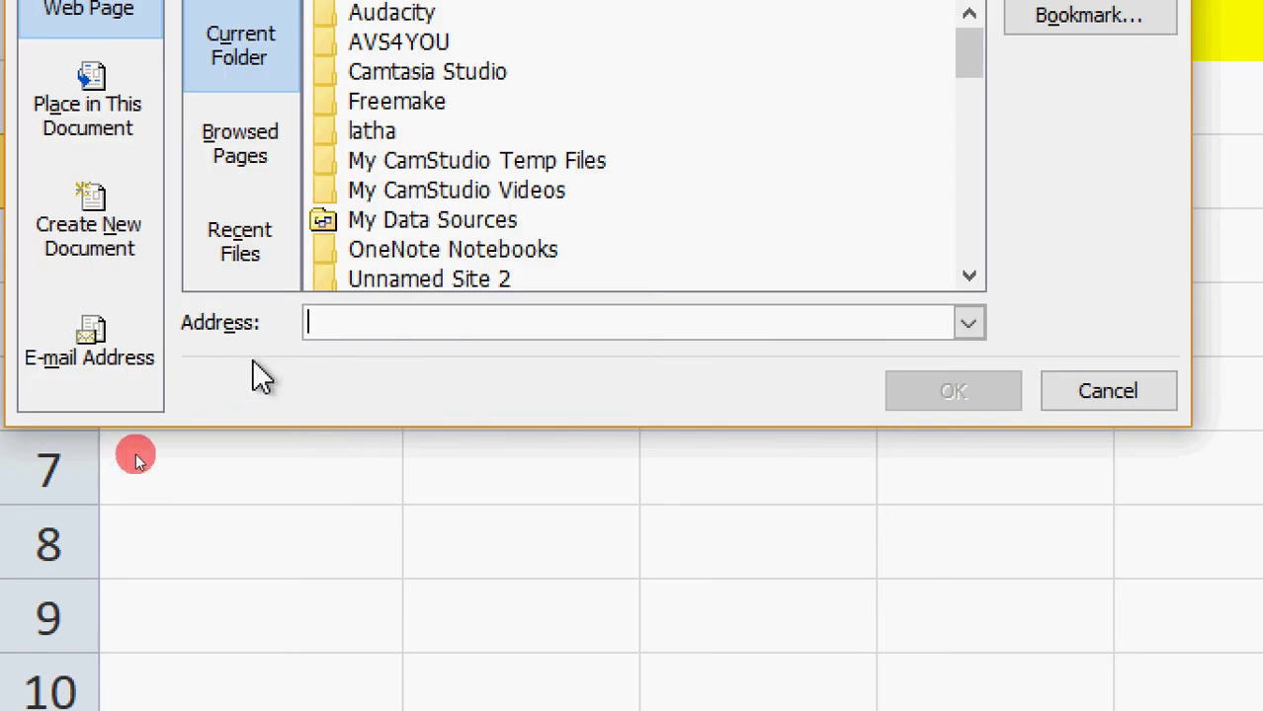
pyautogui.write('WWW.YOUTUBE.COM')
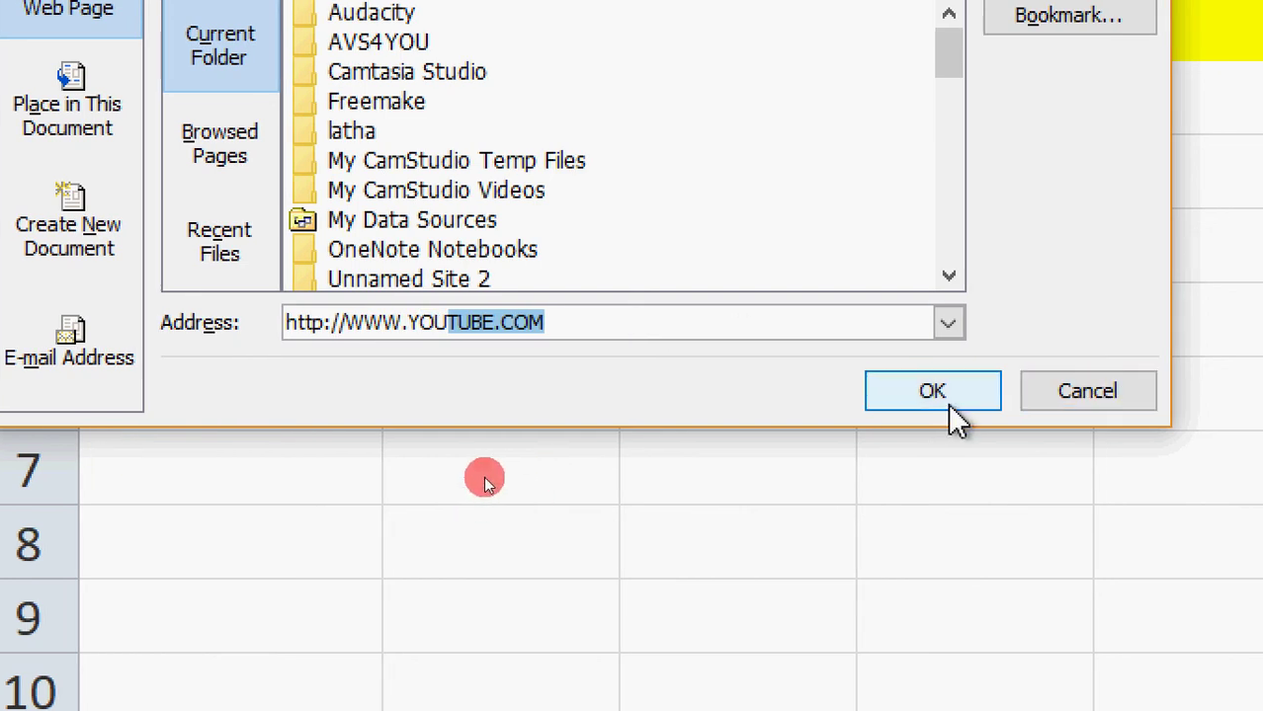
pyautogui.click(948, 406)
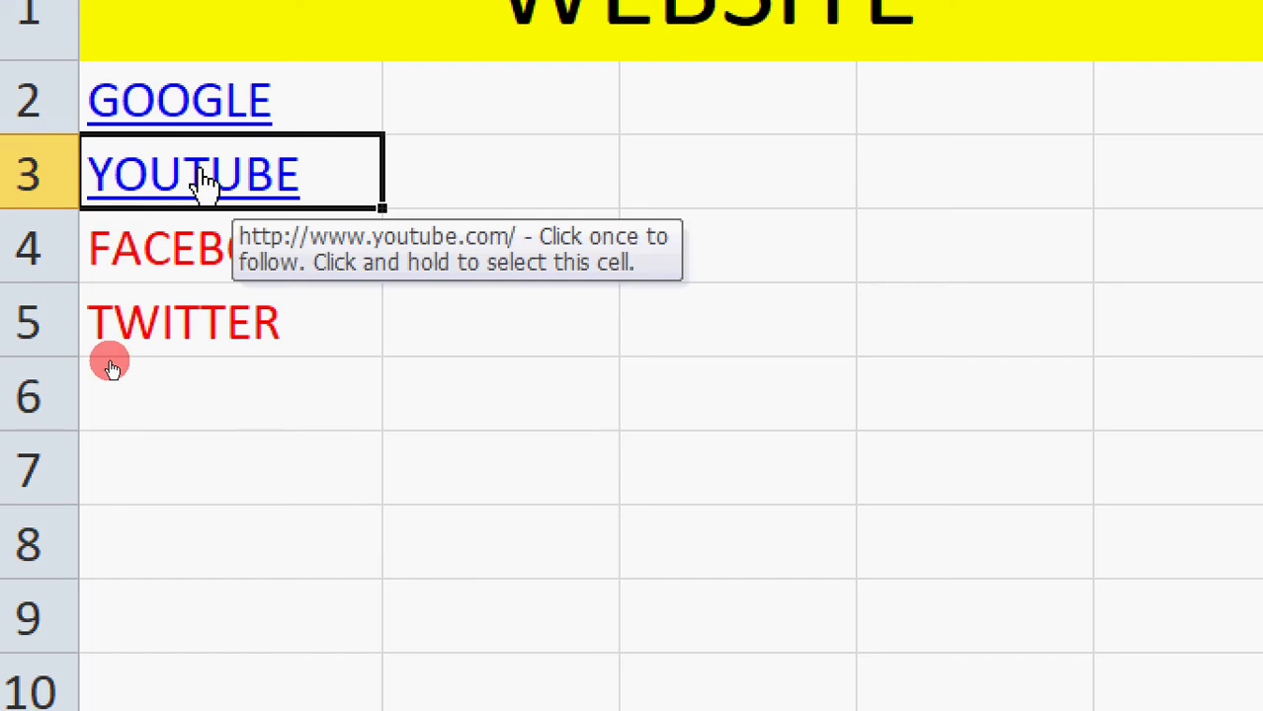
pyautogui.click(178, 270)
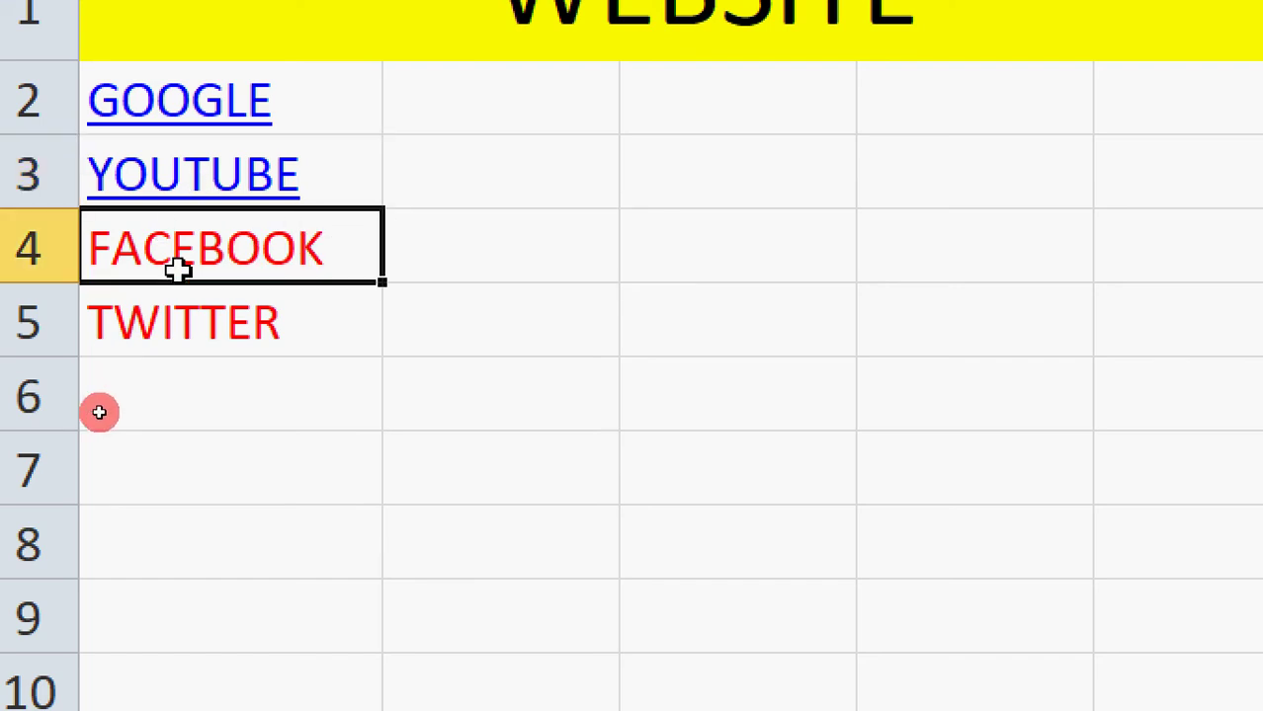
pyautogui.rightClick(277, 251)
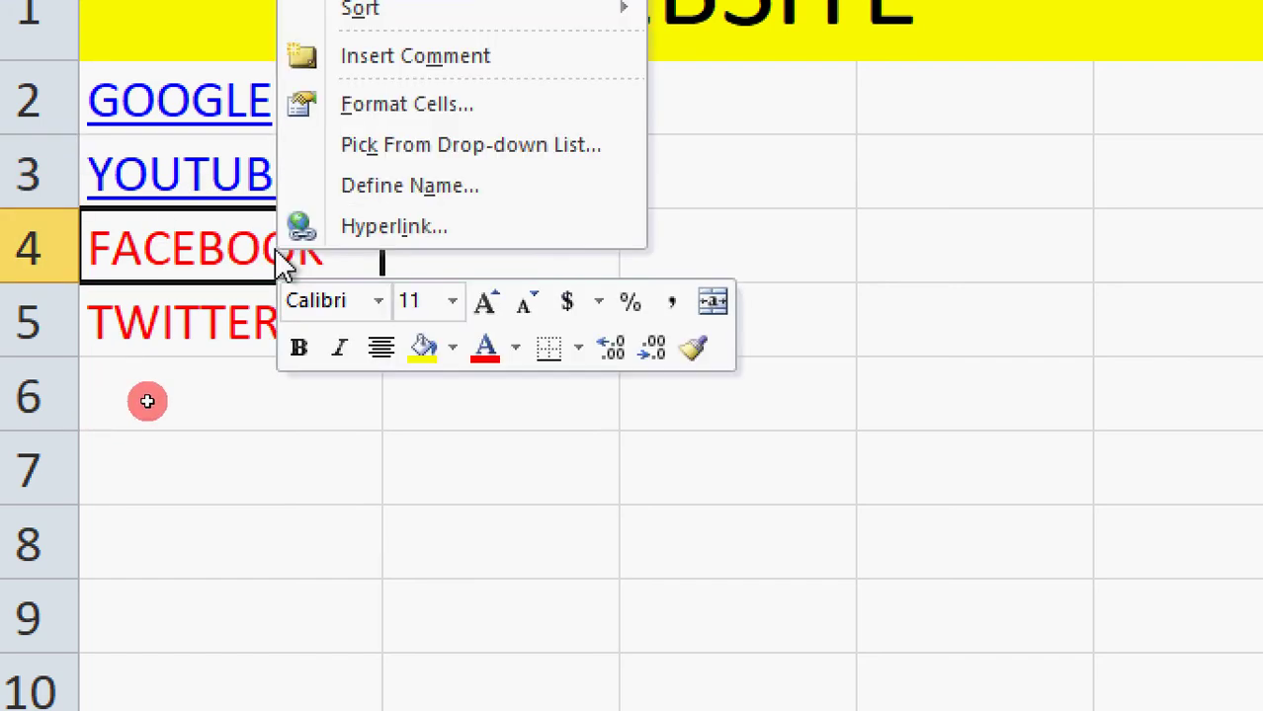
pyautogui.click(416, 225)
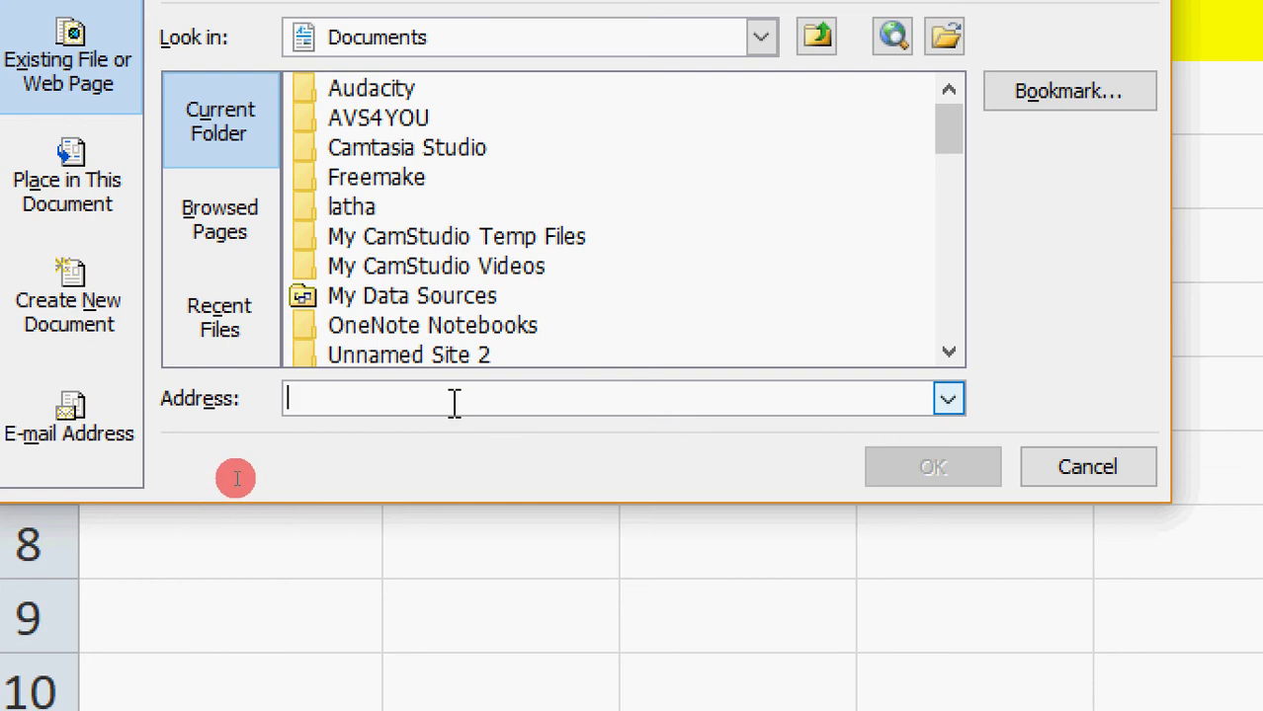
pyautogui.write('F')
pyautogui.press('BackSpace')
pyautogui.write('WWW.FACEBOOK.COM')
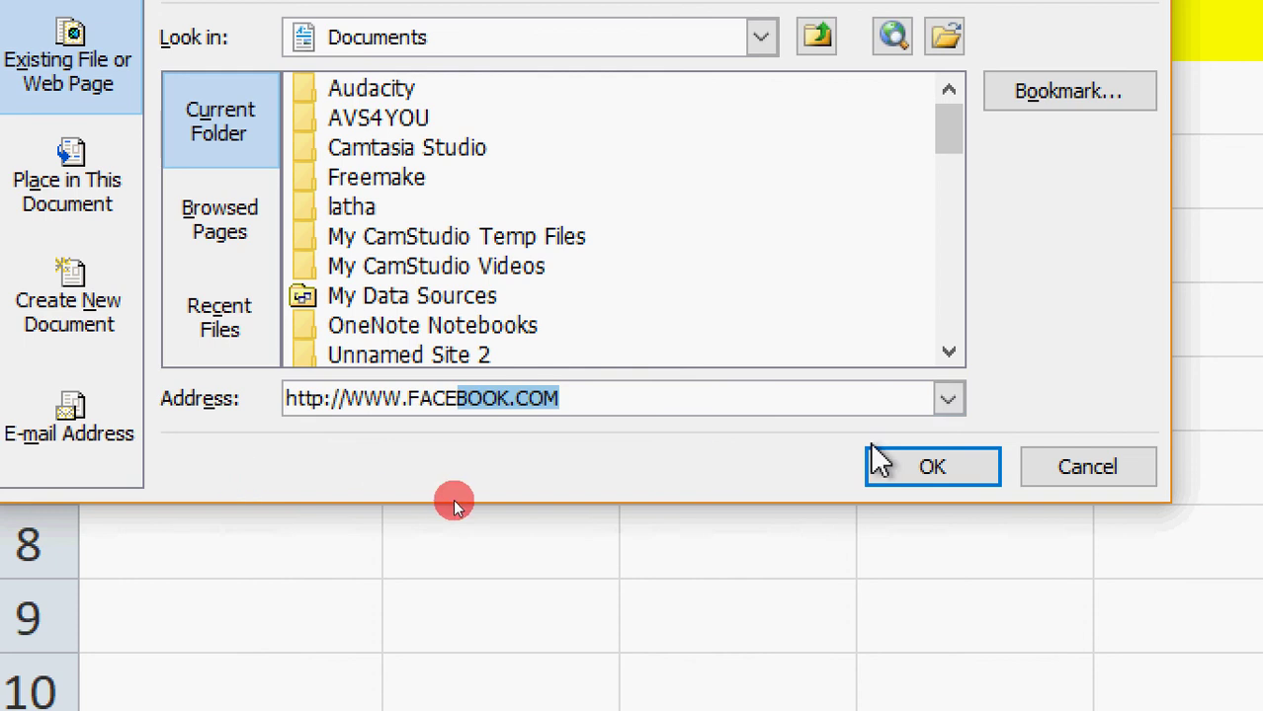
pyautogui.click(944, 476)
pyautogui.click(247, 329)
pyautogui.rightClick(247, 329)
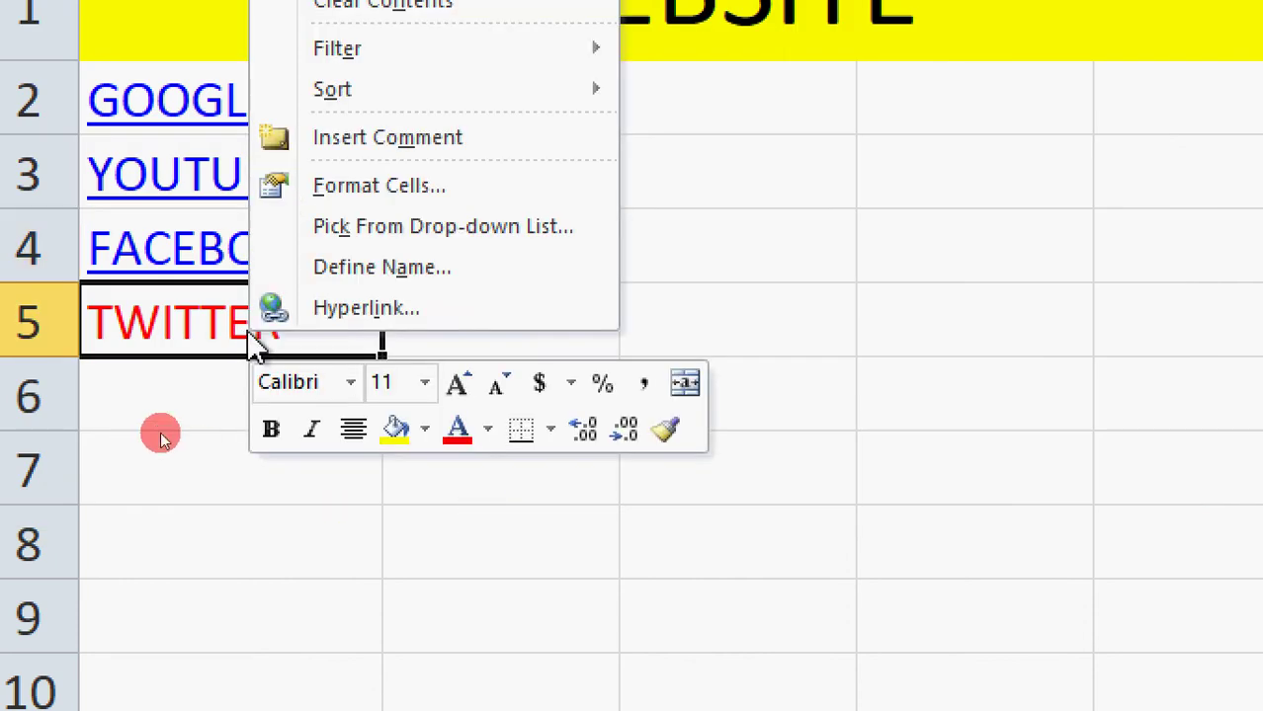
pyautogui.click(327, 304)
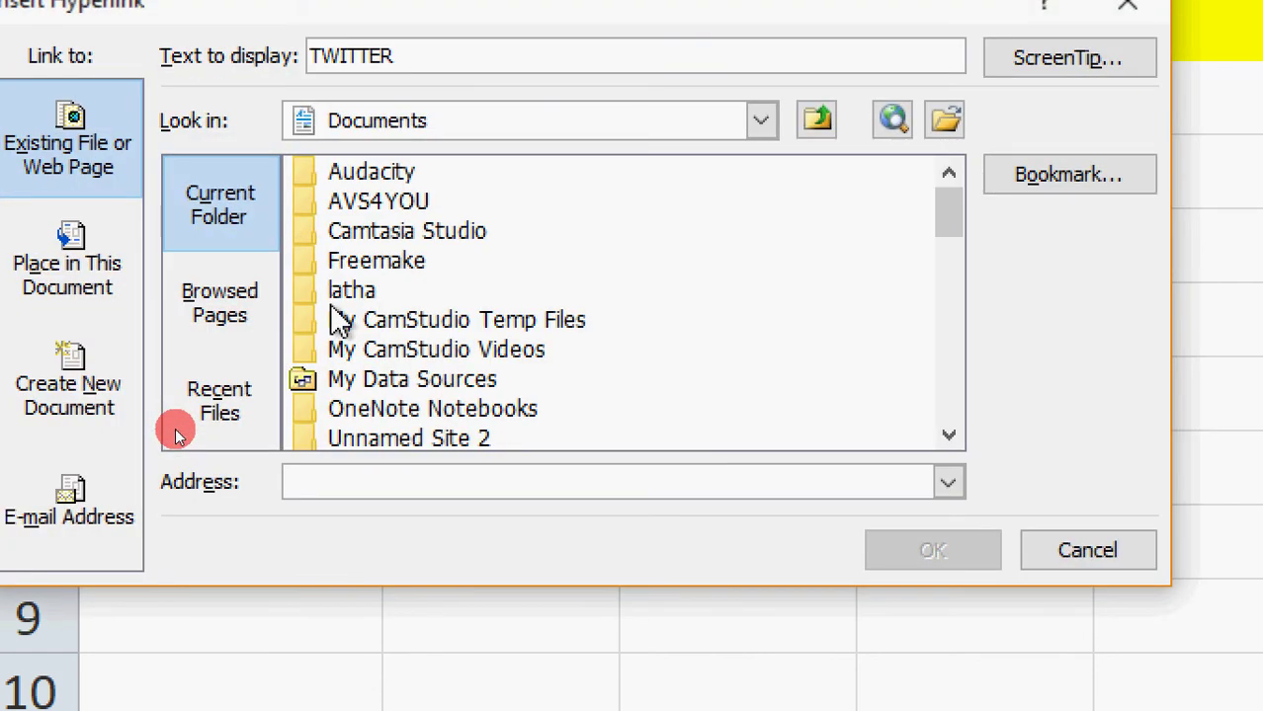
pyautogui.write('WWW.T')
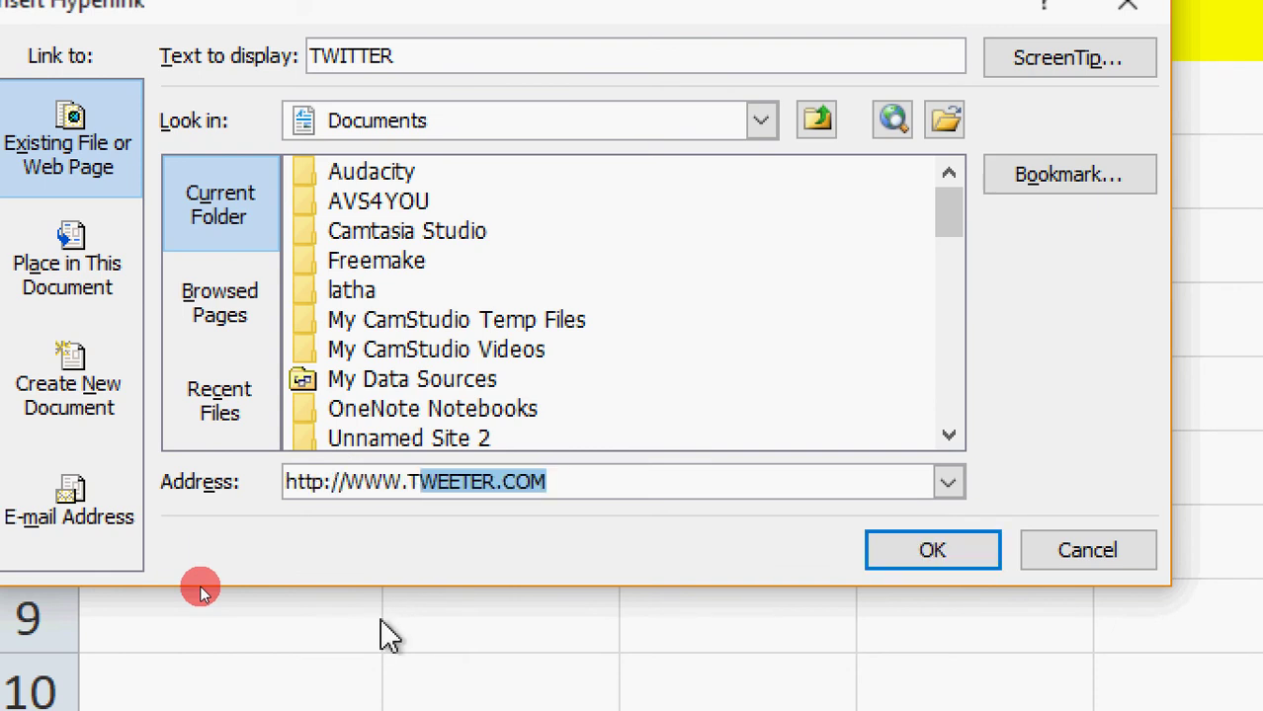
pyautogui.write('WITTER.COM')
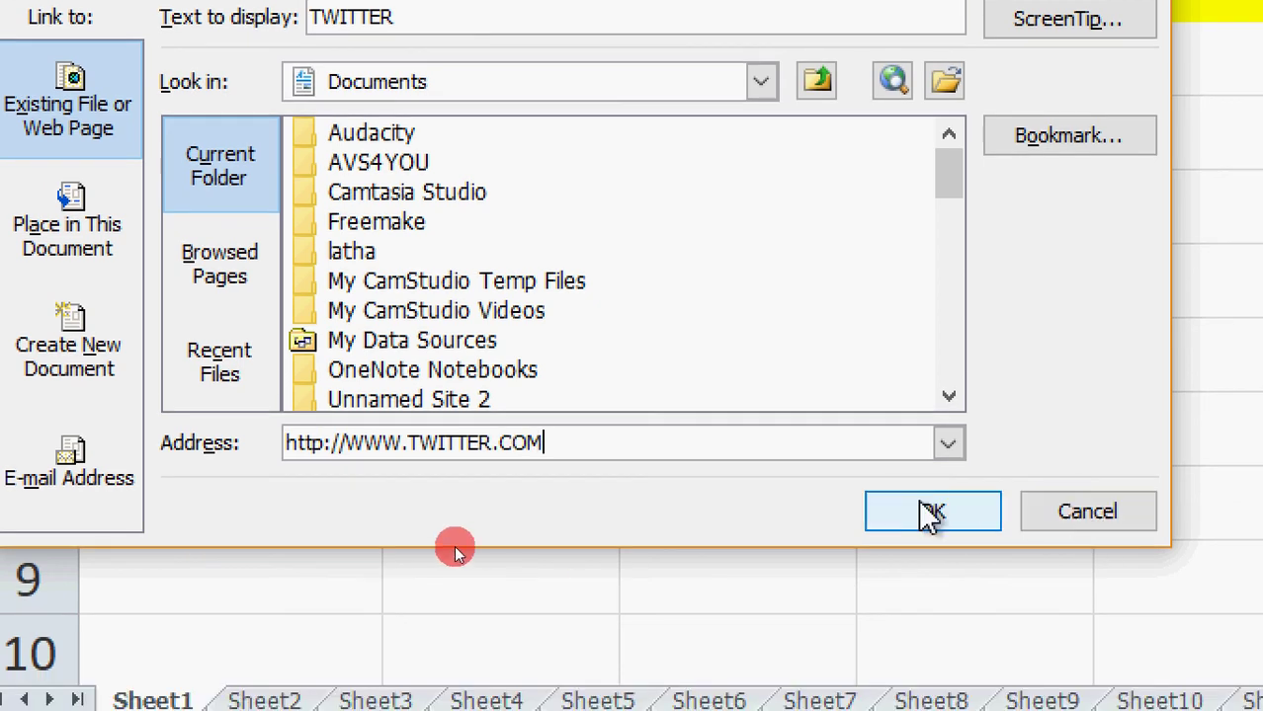
pyautogui.click(873, 512)
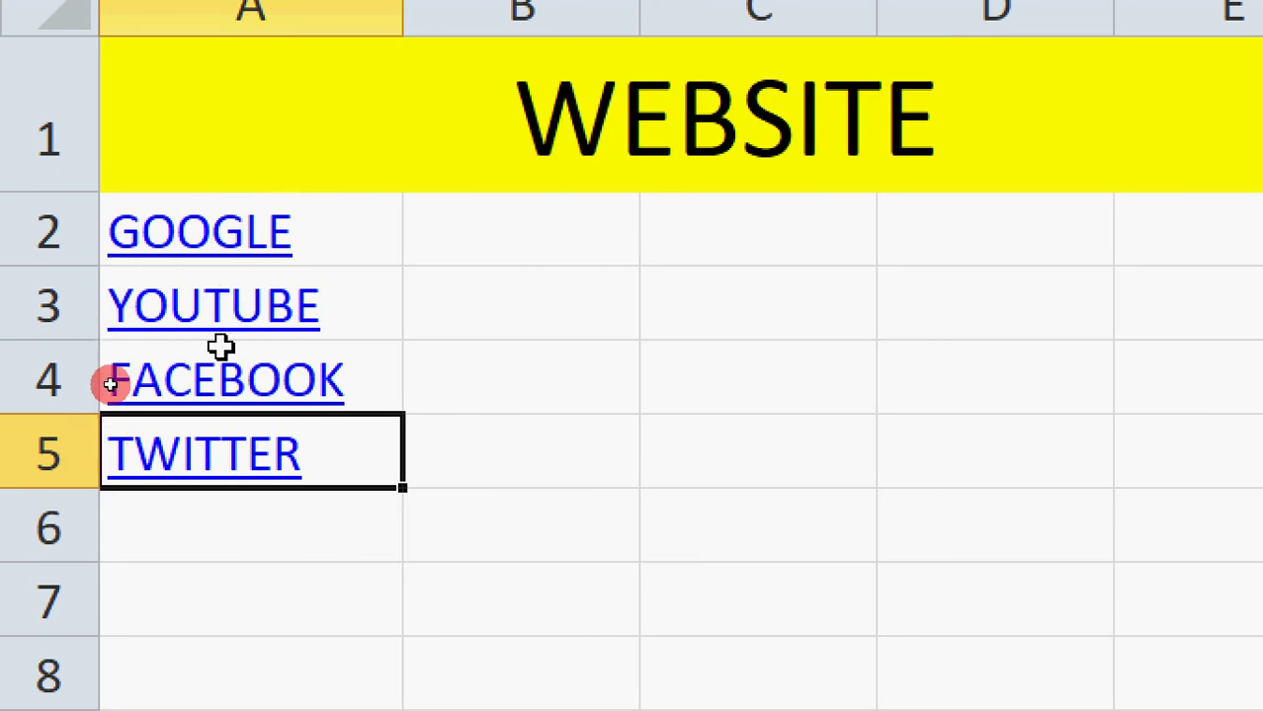
# Follow the GOOGLE link in A2 to load google.com in Edge
pyautogui.click(190, 238)
pyautogui.click(195, 242)
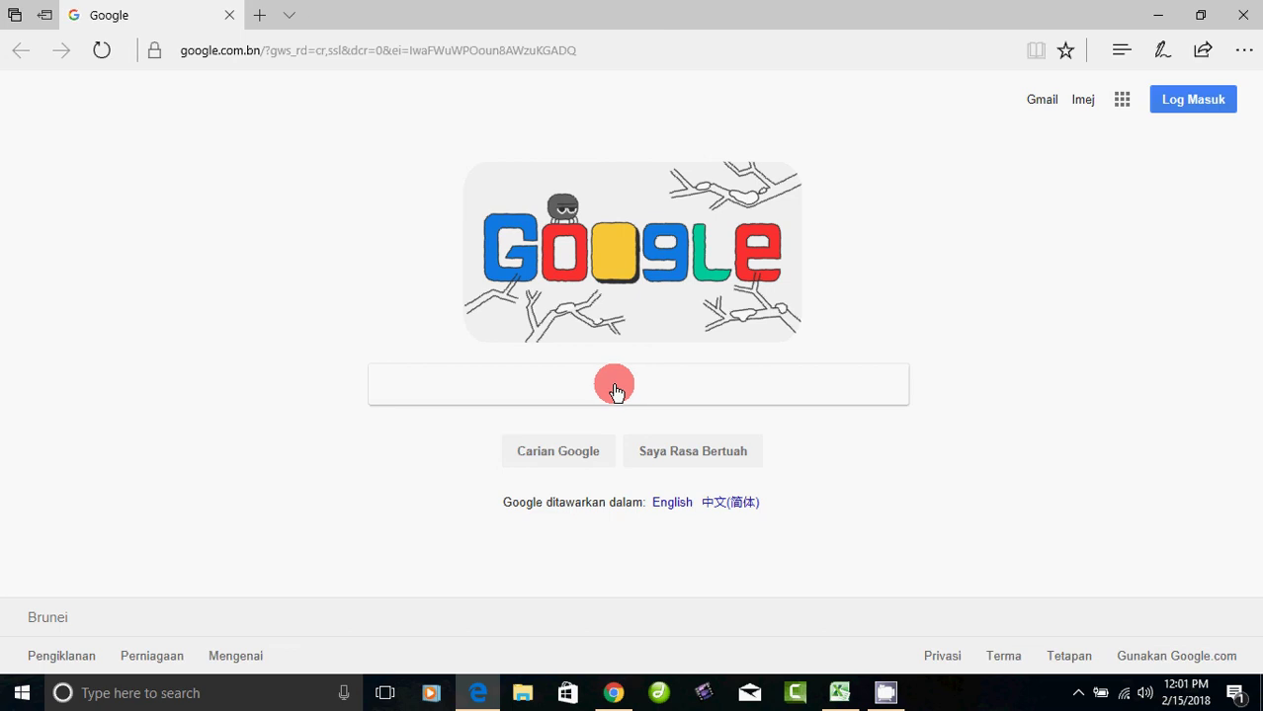
# Run a Google Images search for a name, then close Edge to return to Excel
pyautogui.click(610, 391)
pyautogui.write('KAML')
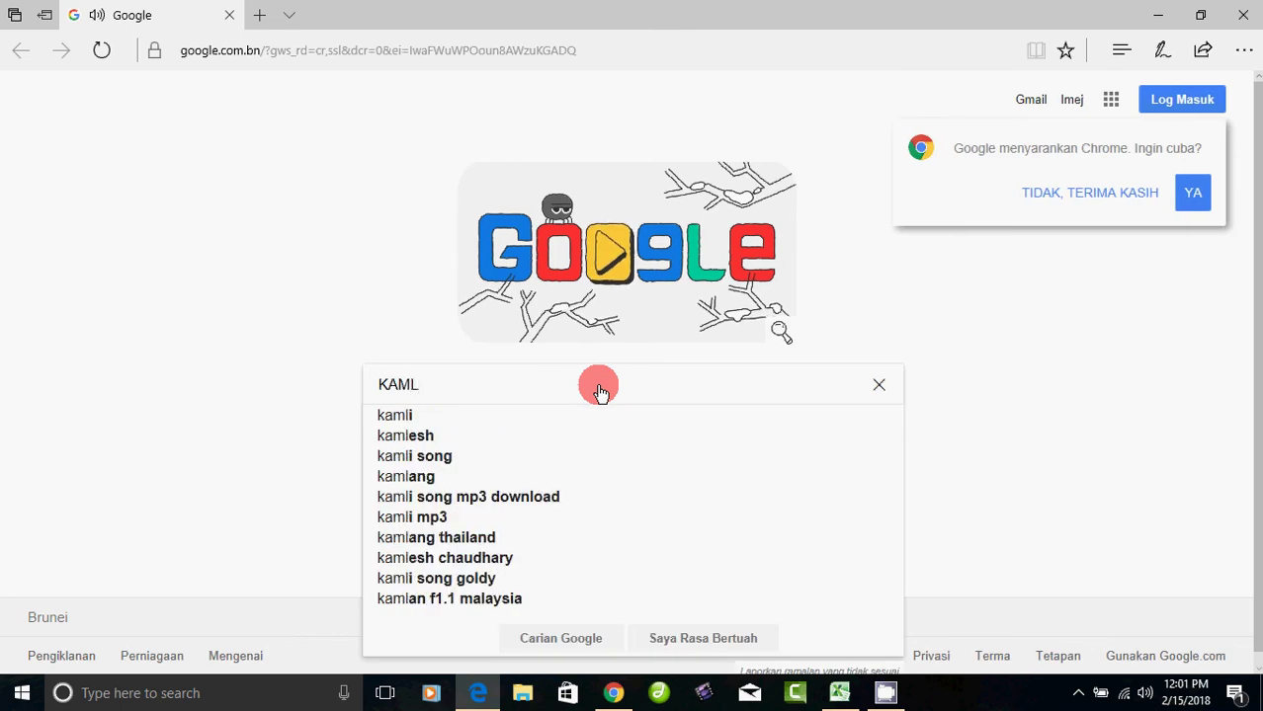
pyautogui.press('BackSpace')
pyautogui.write('A')
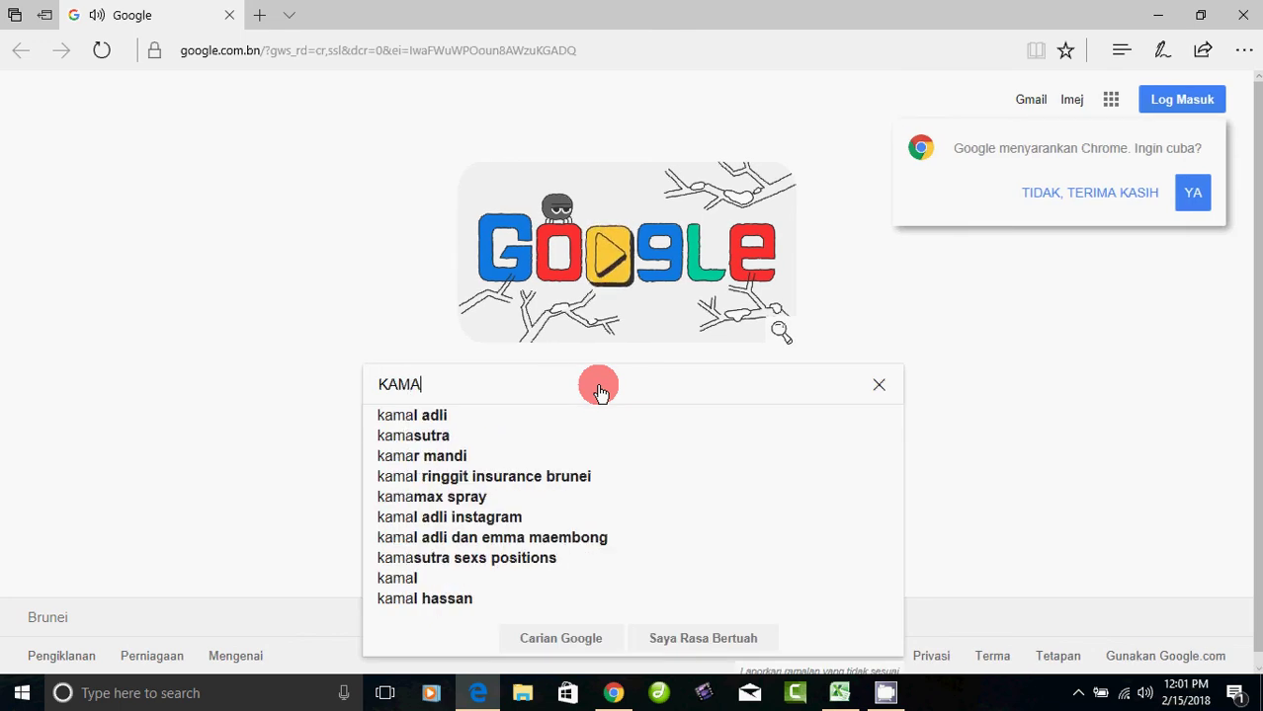
pyautogui.write('L')
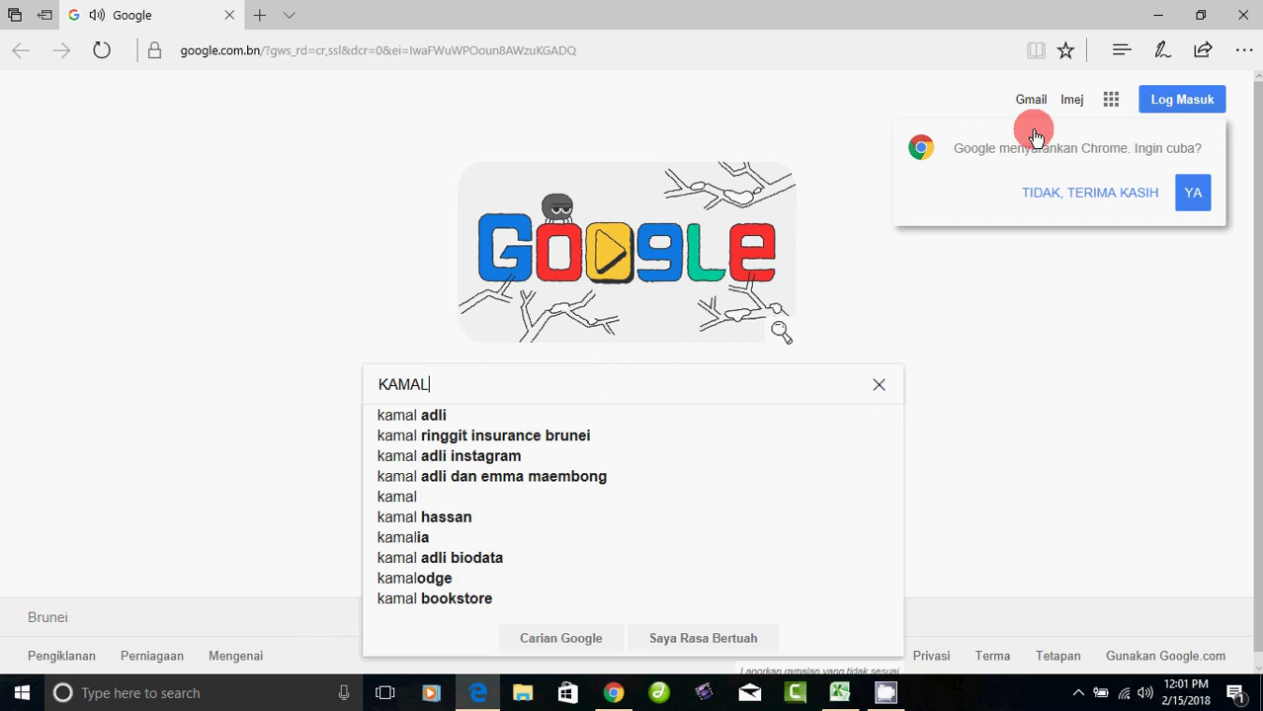
pyautogui.click(1069, 103)
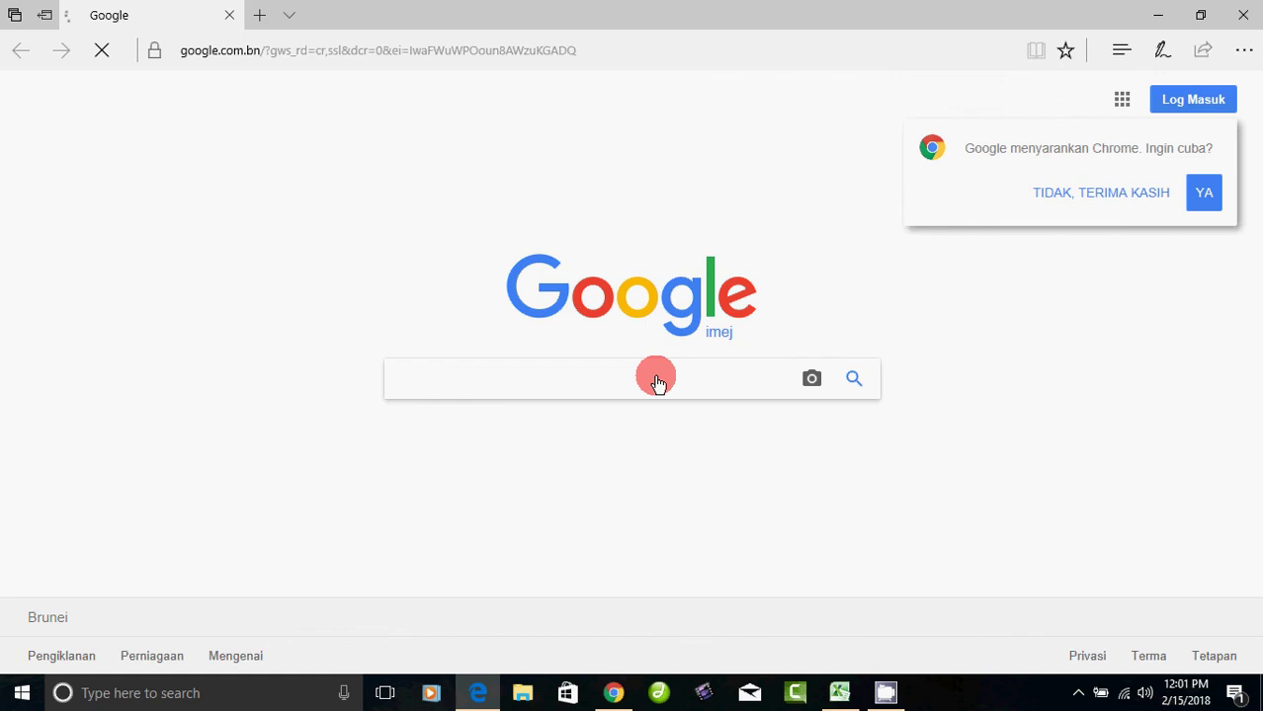
pyautogui.write('KAMAL')
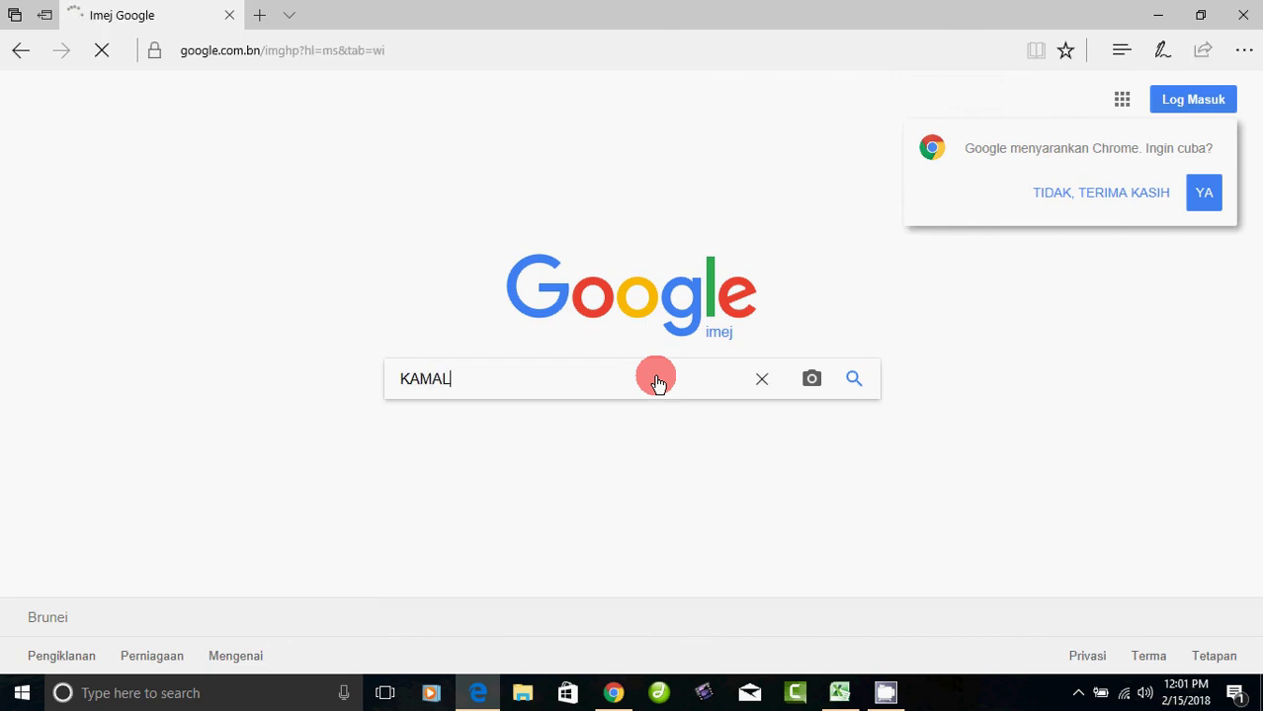
pyautogui.press('Return')
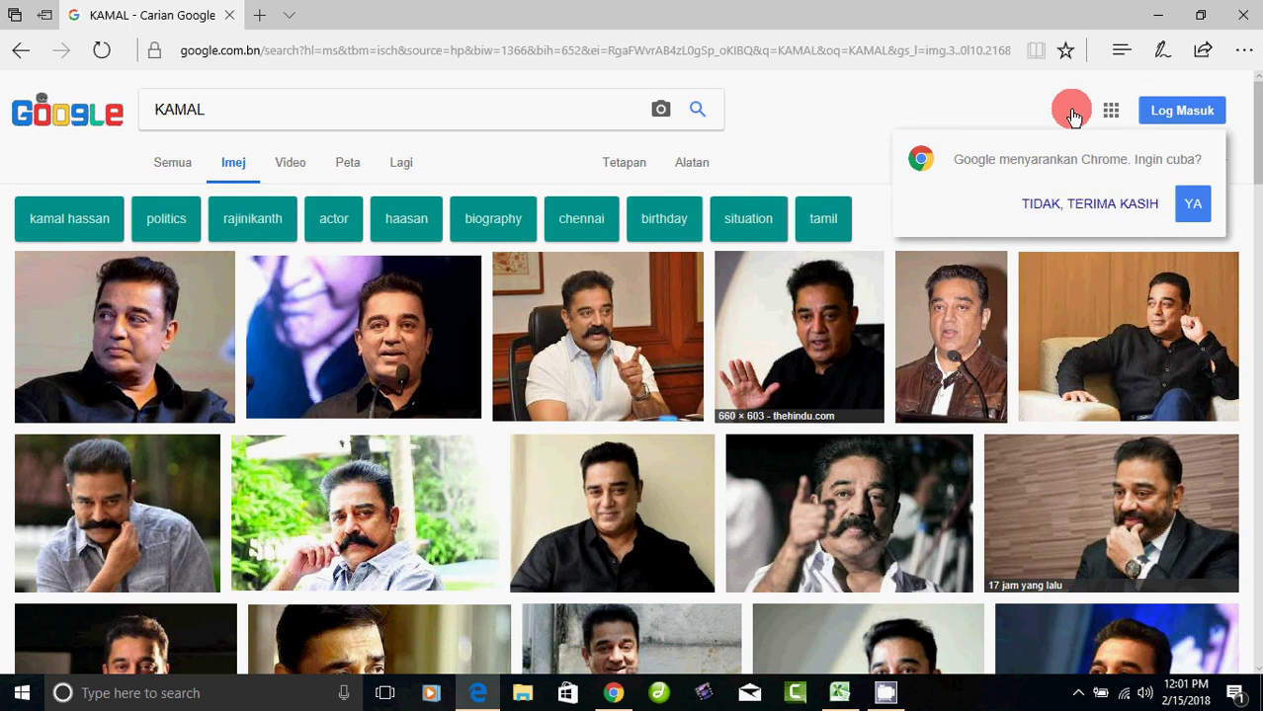
pyautogui.click(1249, 22)
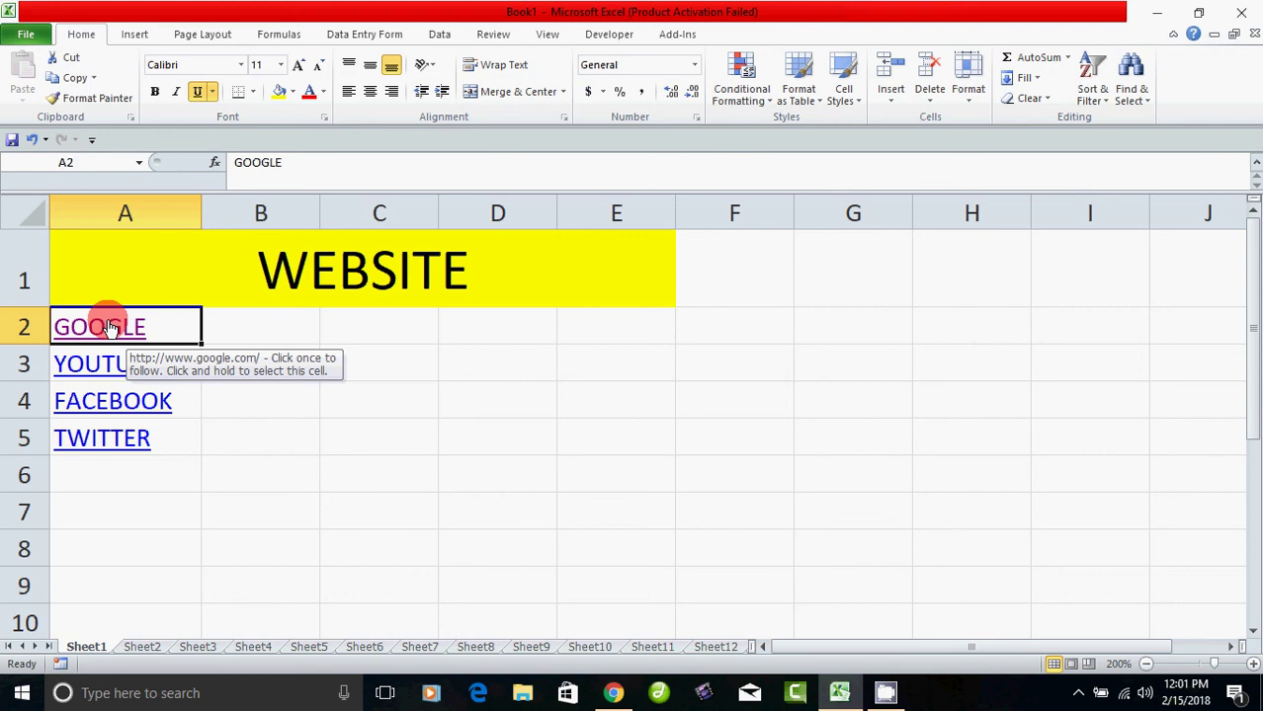
# Follow the YOUTUBE hyperlink in cell A3 so youtube.com loads in Edge
pyautogui.click(109, 366)
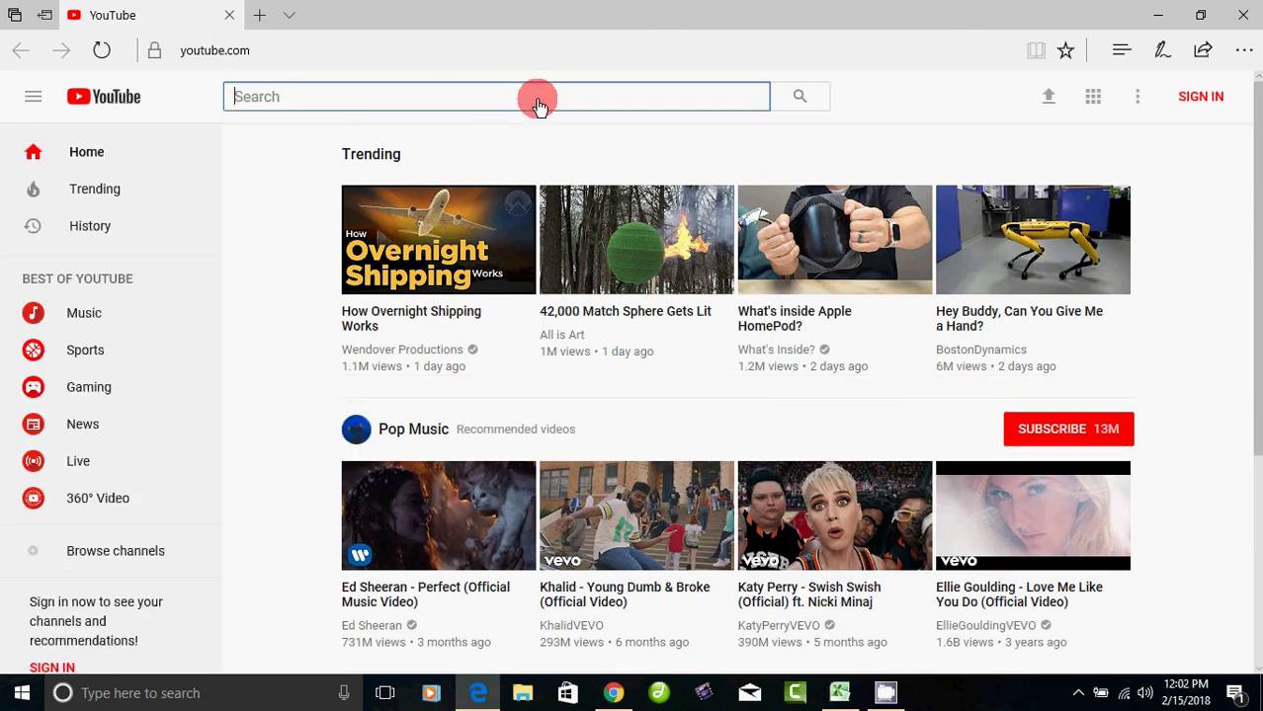
# Search YouTube for 'TAMIL MOVIE' (about 19,500,000 results), then close Edge to return to the links sheet
pyautogui.write('T')
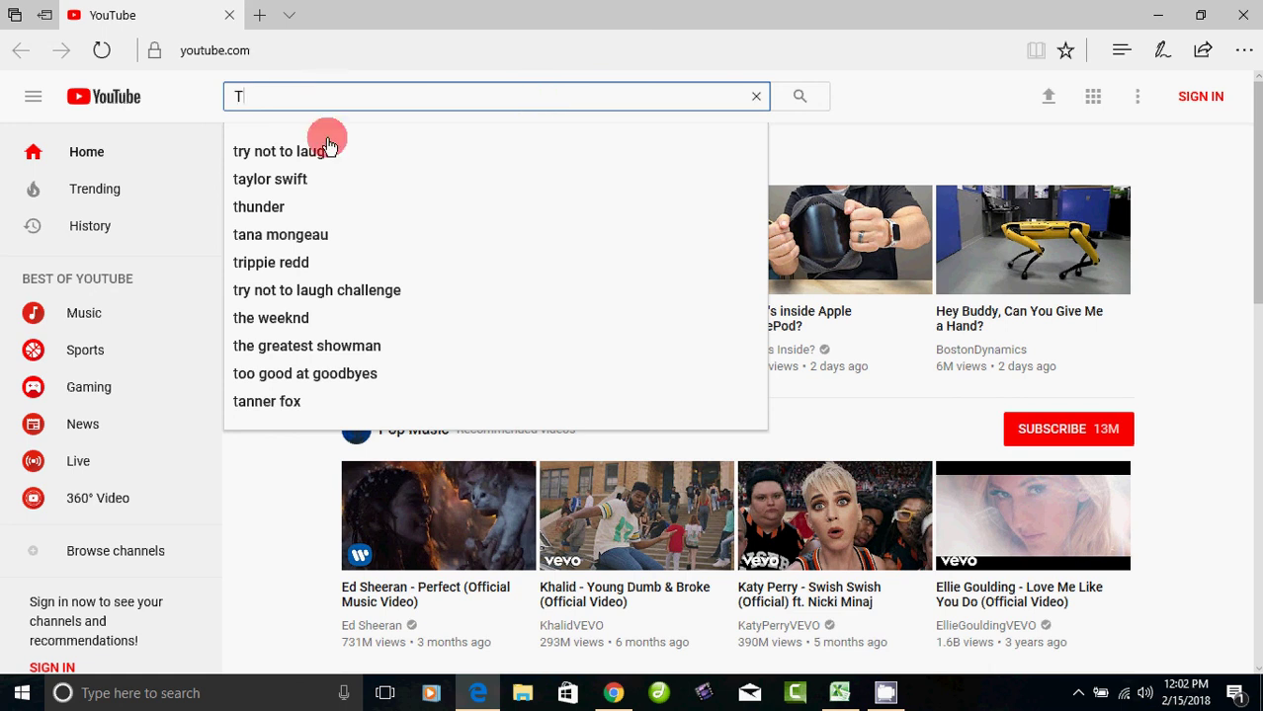
pyautogui.write('A')
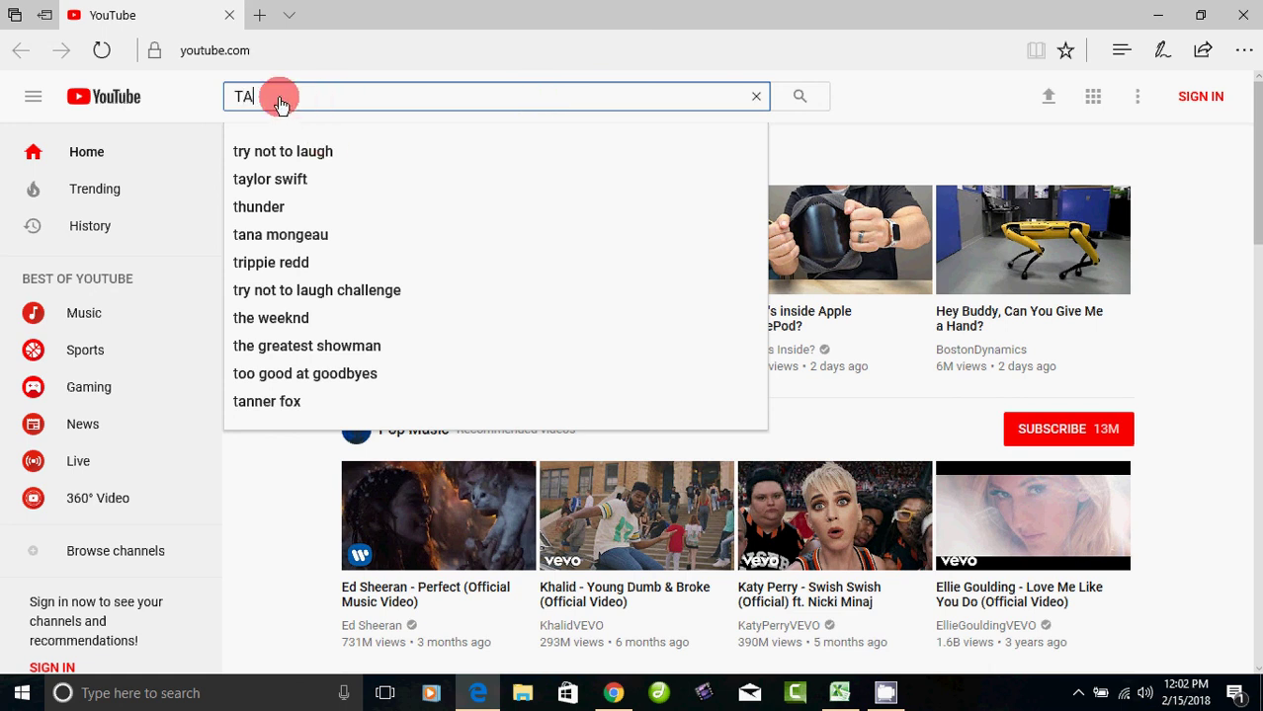
pyautogui.write('MI')
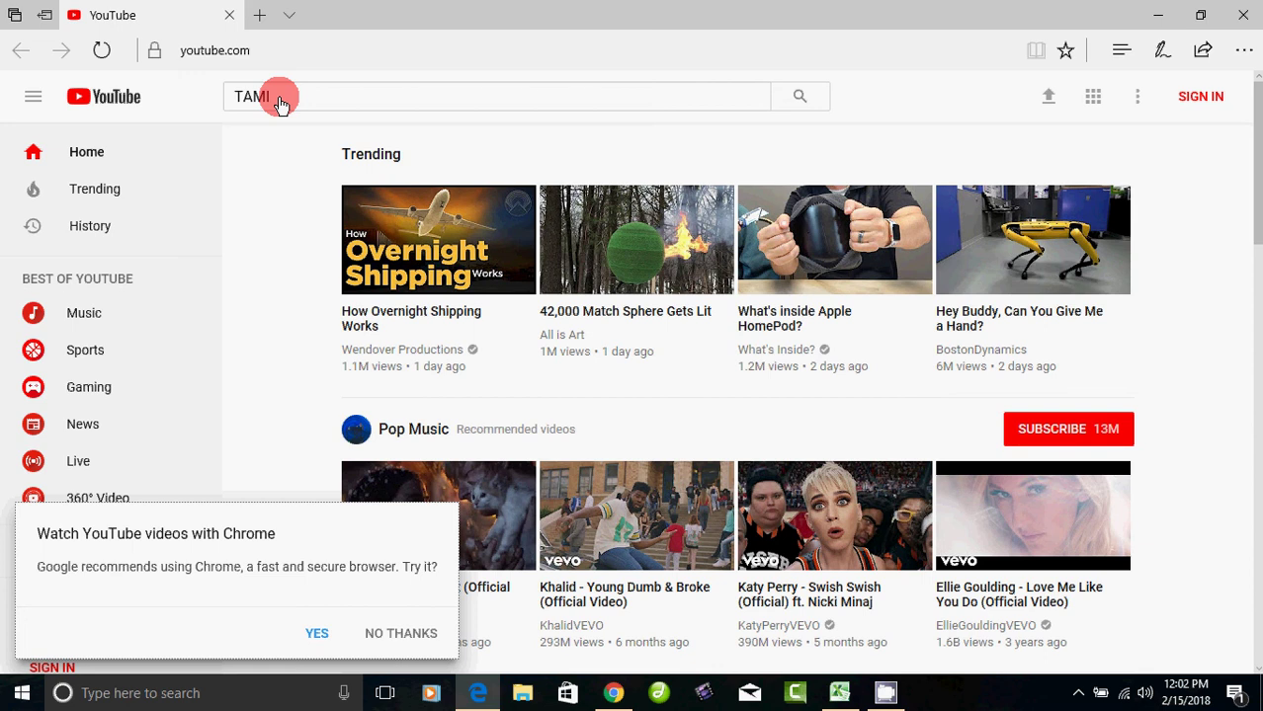
pyautogui.scroll(-5, 281, 104)
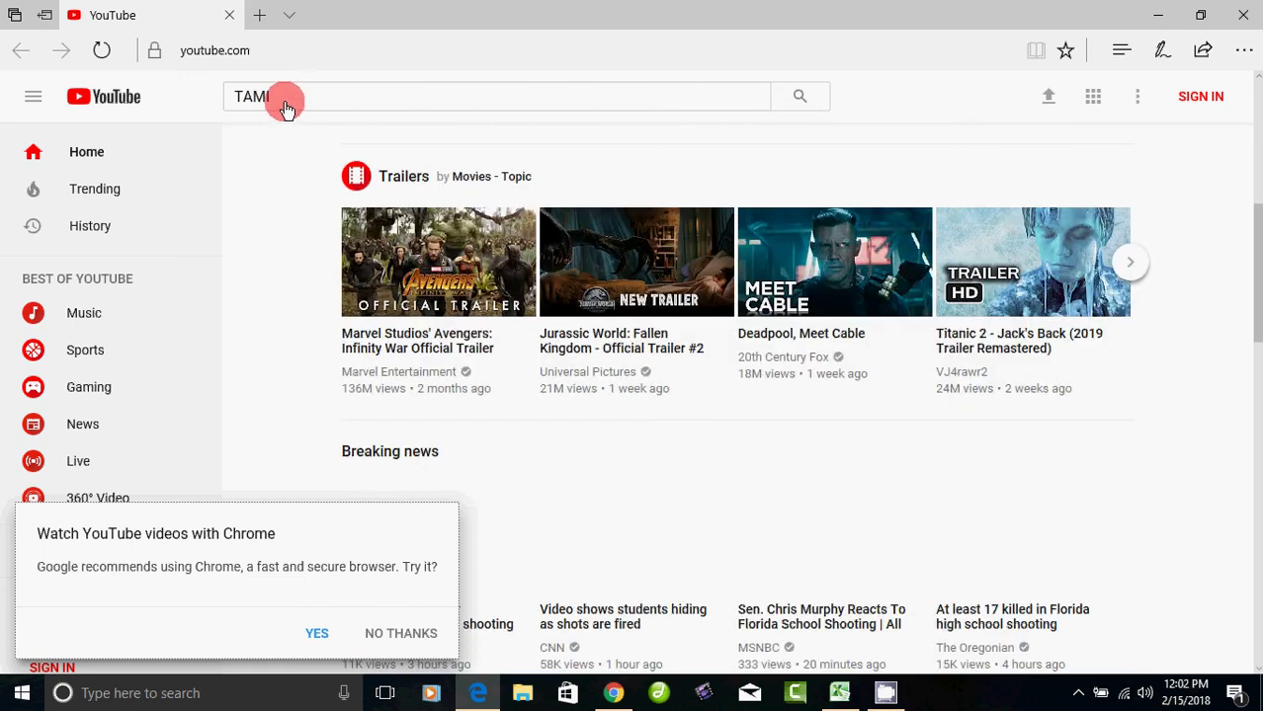
pyautogui.scroll(-5, 274, 156)
pyautogui.click(275, 104)
pyautogui.write('L MOVIE')
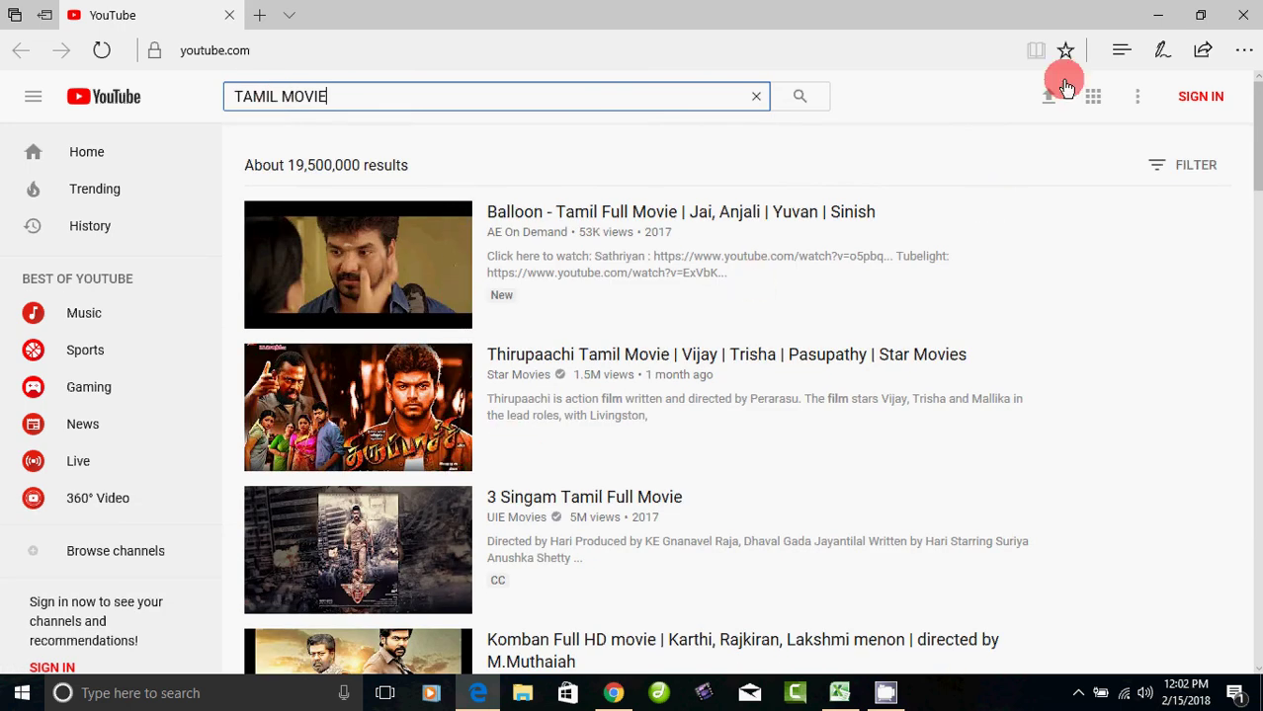
pyautogui.click(1243, 18)
# Follow the FACEBOOK hyperlink in cell A4 to open it in Edge
pyautogui.click(132, 410)
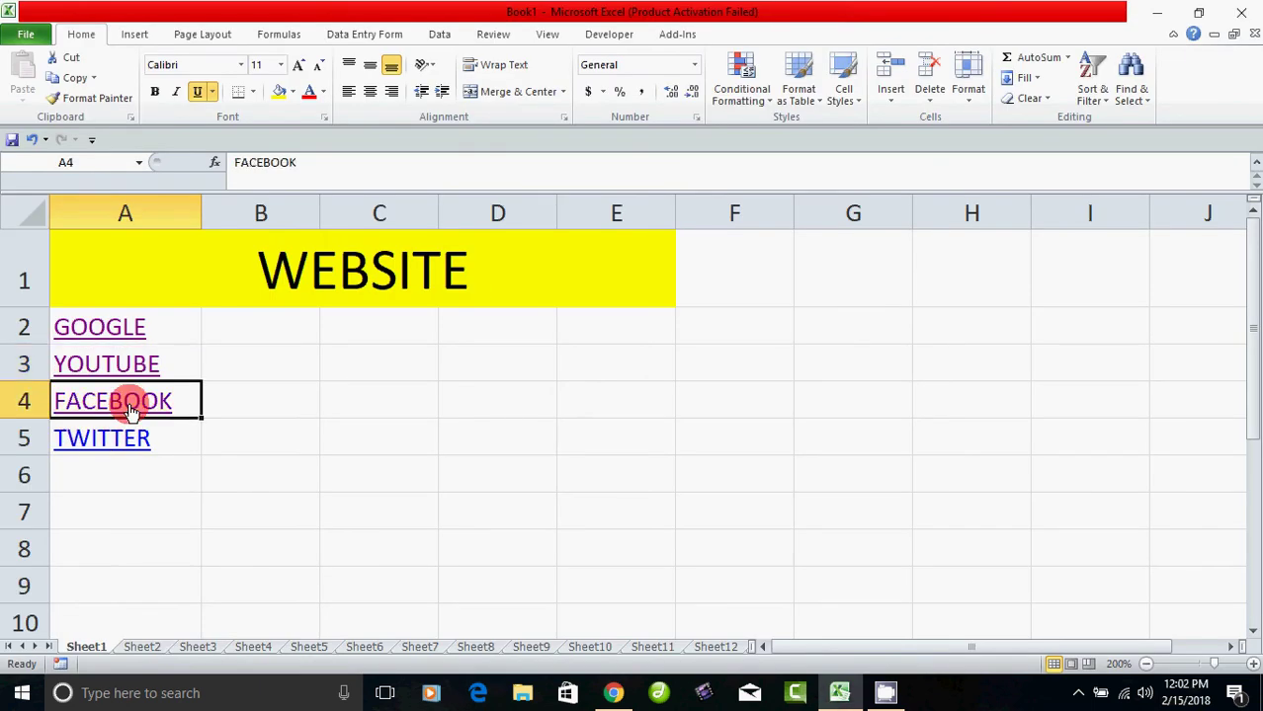